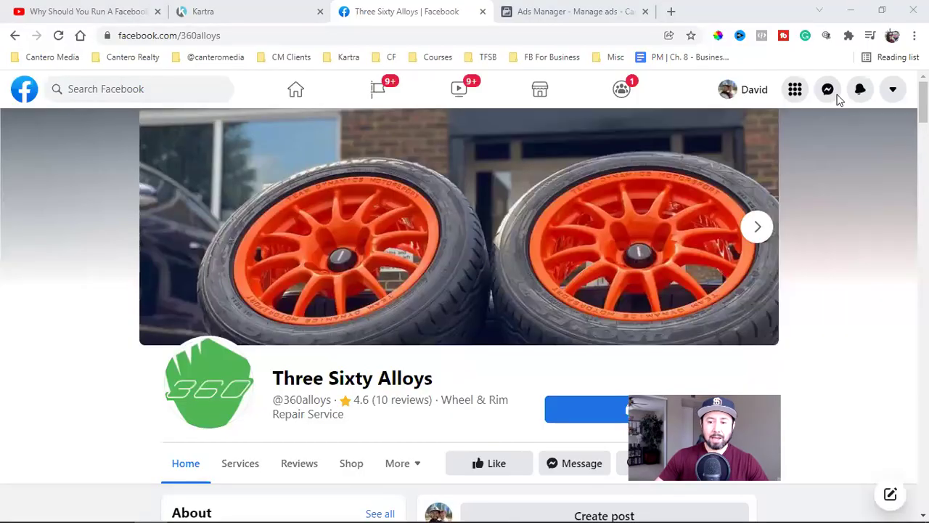
Step: Look over the Three Sixty Alloys Facebook page, including its About details and most recent post
{"action": "scroll", "coordinate": [851, 377], "scroll_direction": "down", "scroll_amount": 5}
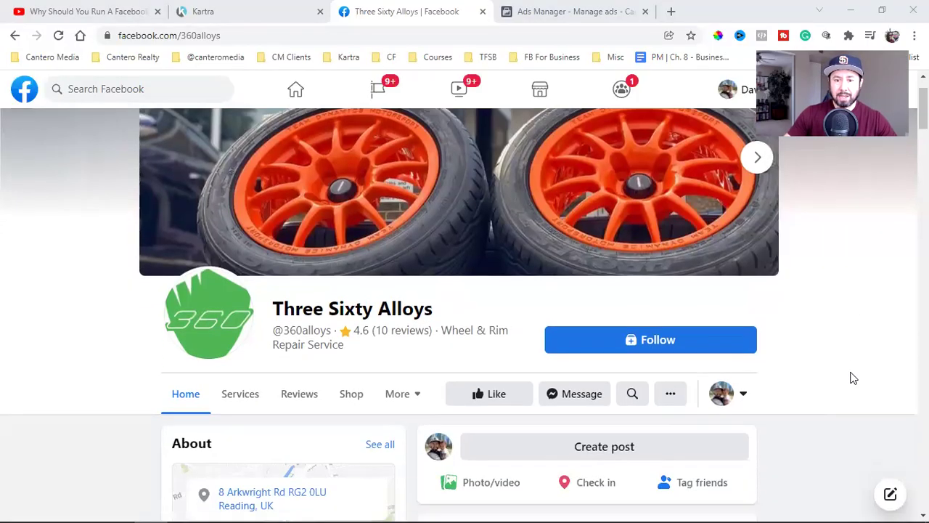
{"action": "scroll", "coordinate": [851, 376], "scroll_direction": "down", "scroll_amount": 1}
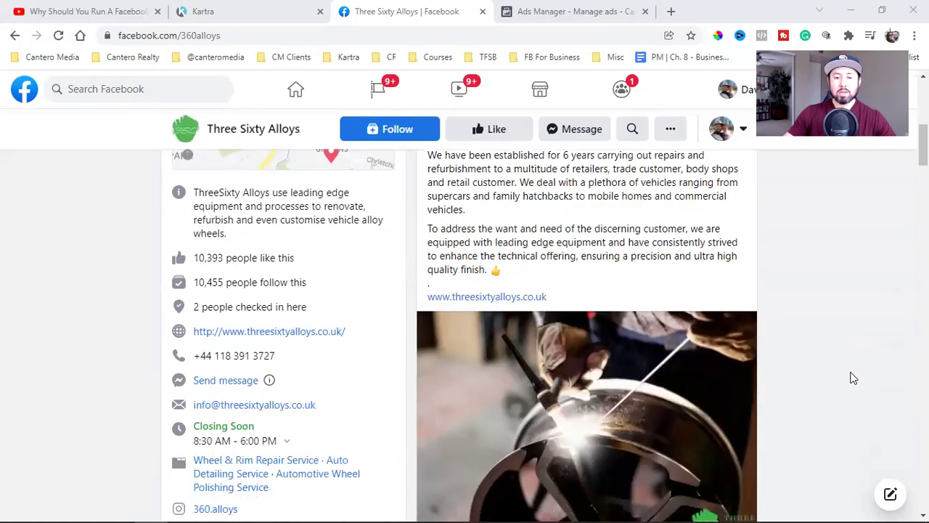
{"action": "scroll", "coordinate": [850, 376], "scroll_direction": "up", "scroll_amount": 2}
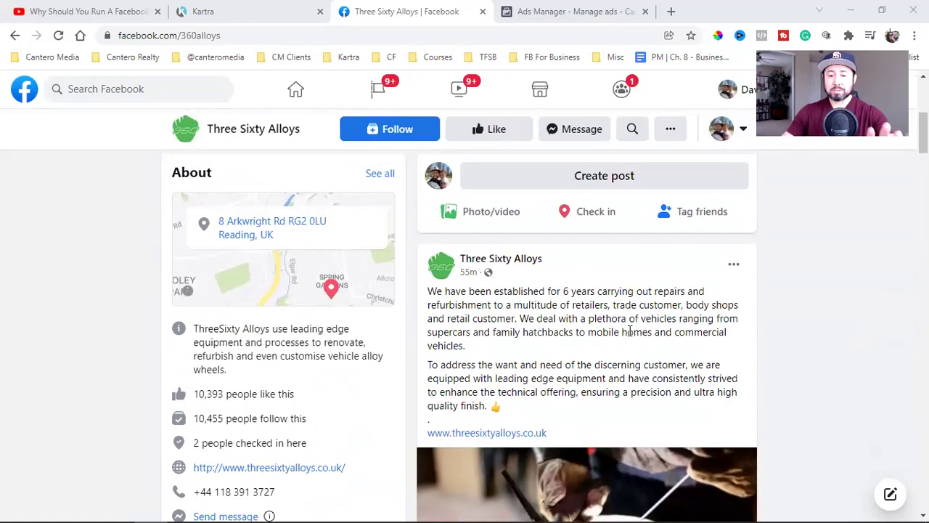
{"action": "scroll", "coordinate": [629, 331], "scroll_direction": "down", "scroll_amount": 1}
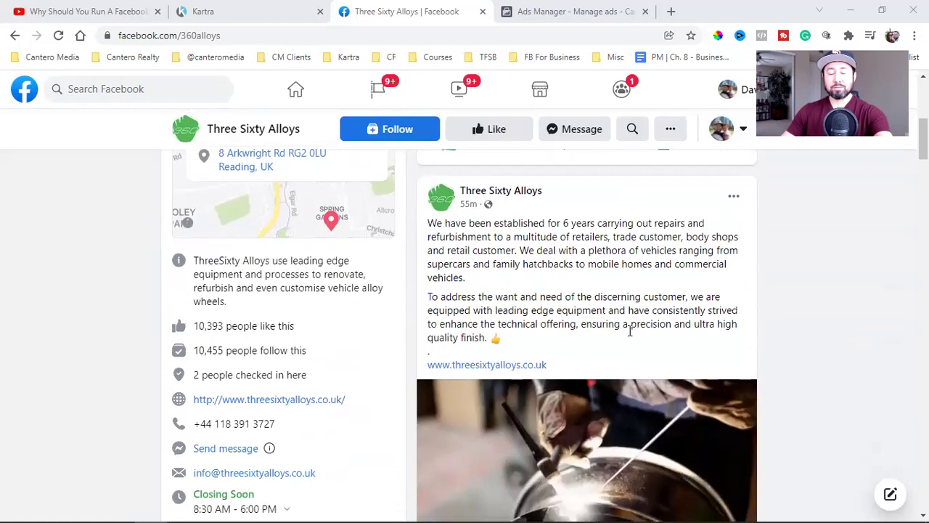
Step: Switch to Ads Manager and examine the objectives offered for a new campaign, checking them against the Three Sixty Alloys Facebook post
{"action": "left_click", "coordinate": [550, 12]}
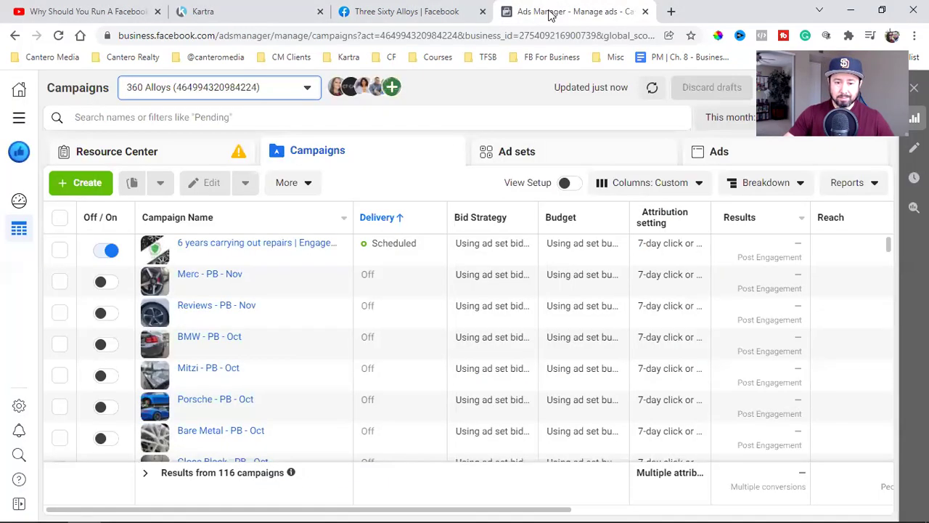
{"action": "left_click", "coordinate": [76, 184]}
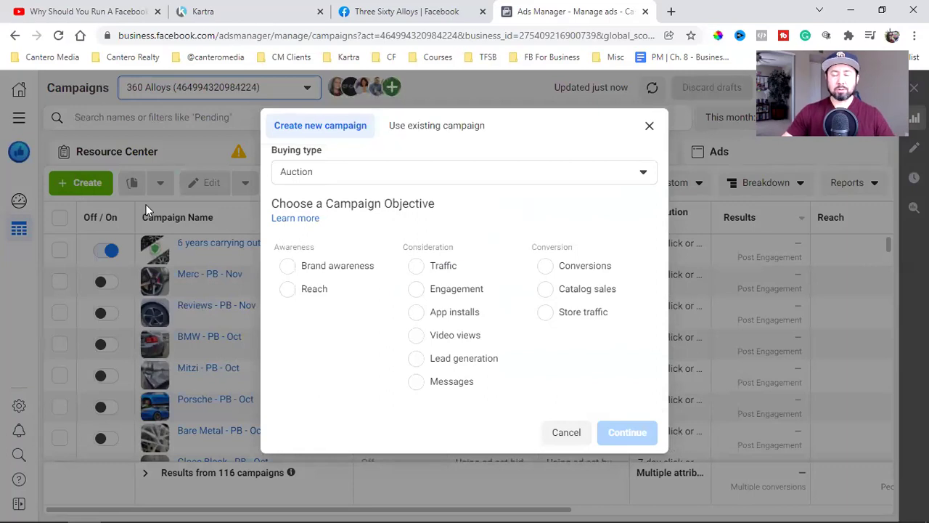
{"action": "left_click", "coordinate": [374, 11]}
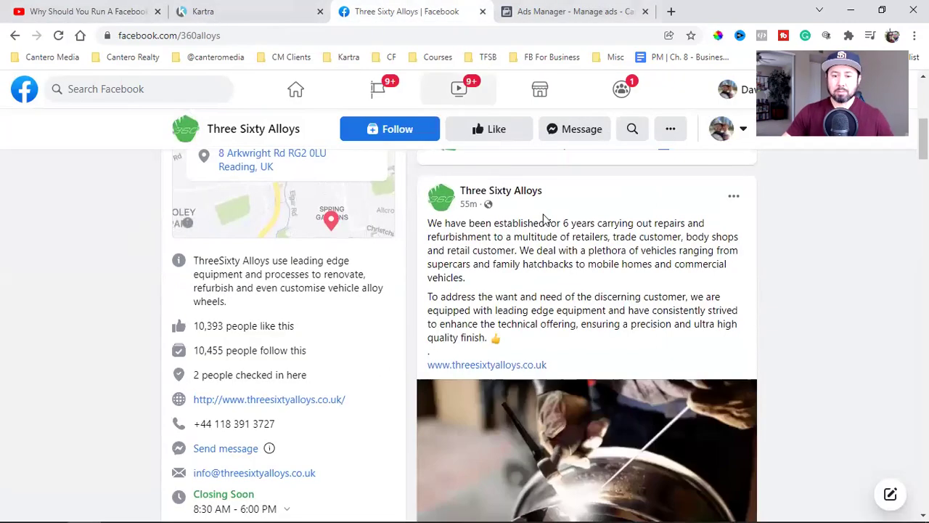
{"action": "left_click", "coordinate": [551, 10]}
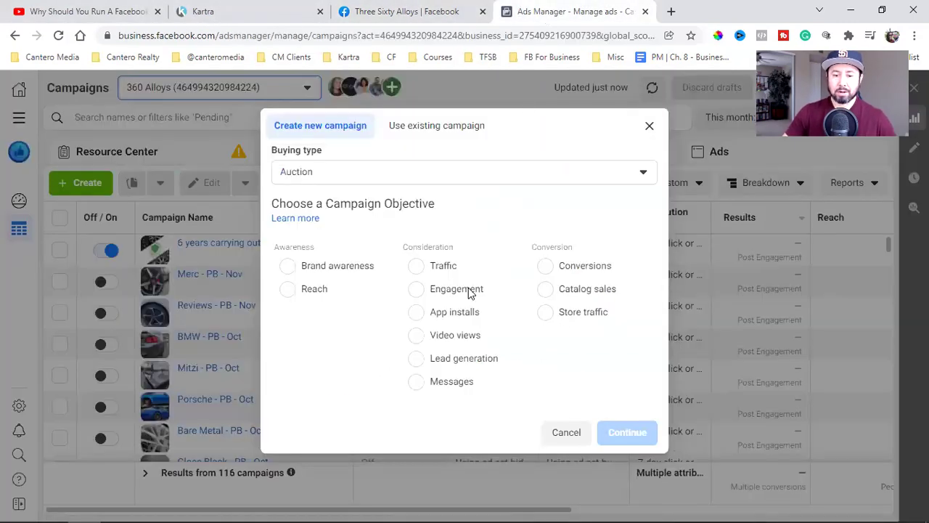
{"action": "left_click", "coordinate": [363, 7]}
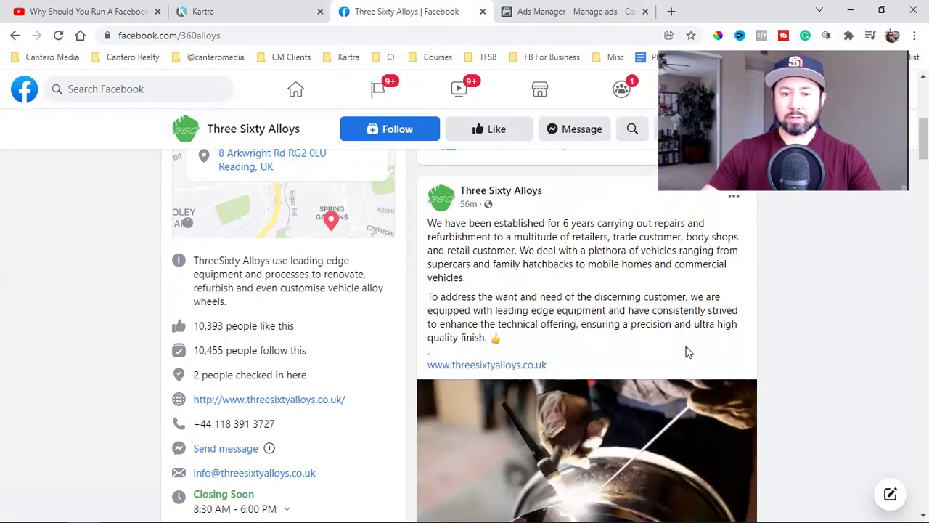
{"action": "left_click", "coordinate": [541, 9]}
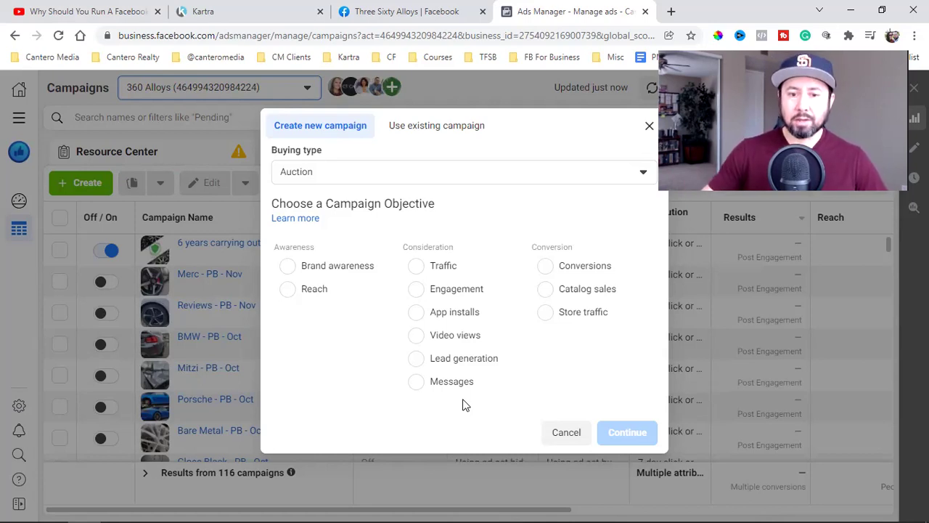
Step: Return to the Three Sixty Alloys Facebook page and read the text of its latest post
{"action": "left_click", "coordinate": [350, 11]}
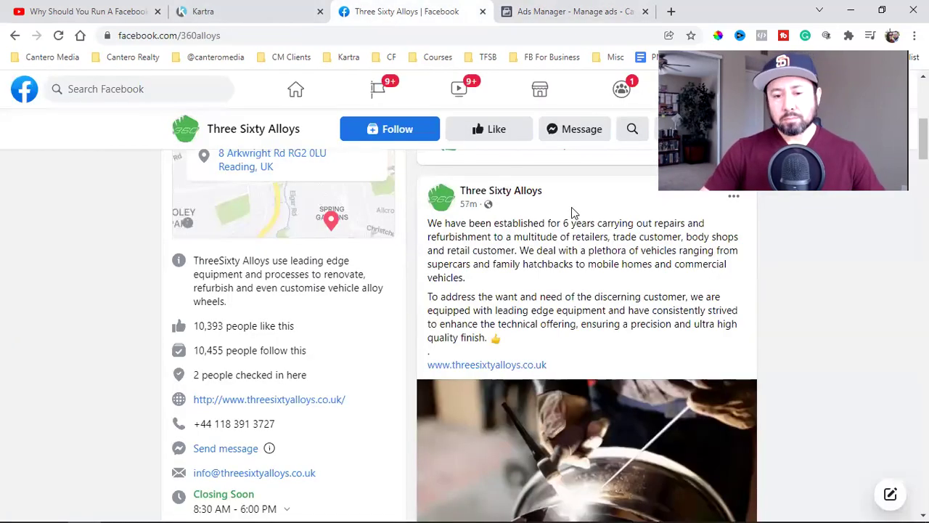
{"action": "left_click_drag", "start_coordinate": [564, 289], "coordinate": [606, 308]}
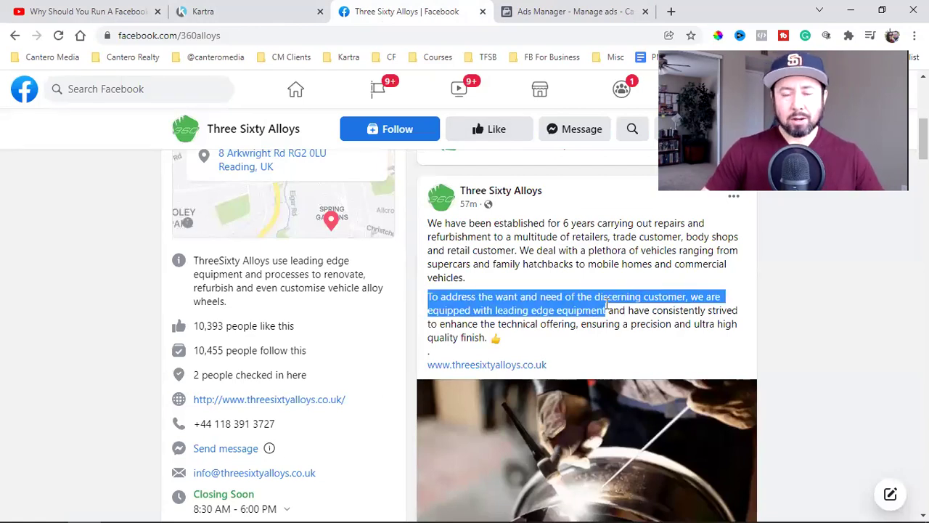
{"action": "left_click", "coordinate": [606, 304]}
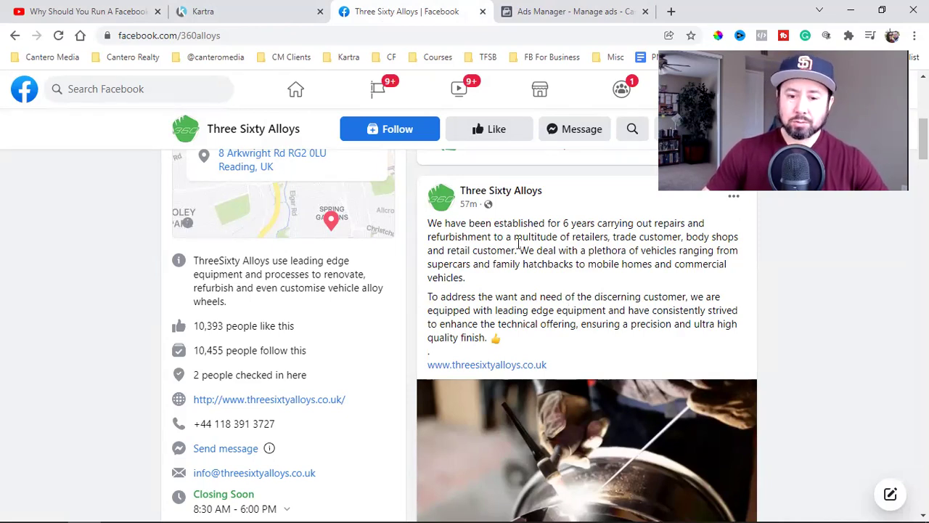
{"action": "left_click_drag", "start_coordinate": [519, 250], "coordinate": [570, 310]}
{"action": "left_click", "coordinate": [572, 304]}
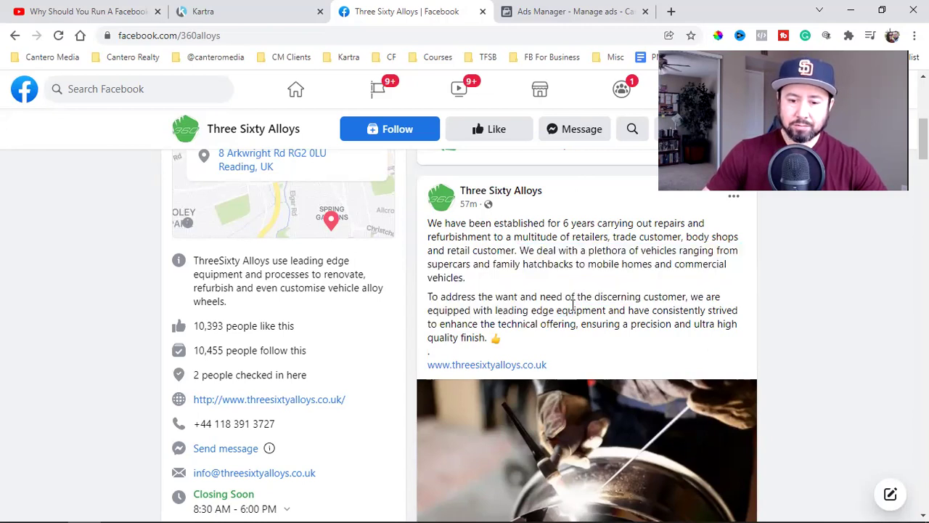
Step: Switch to Ads Manager, review the new-campaign objectives again without creating a campaign, and select the scheduled "6 years carrying out repairs" campaign
{"action": "left_click", "coordinate": [536, 10]}
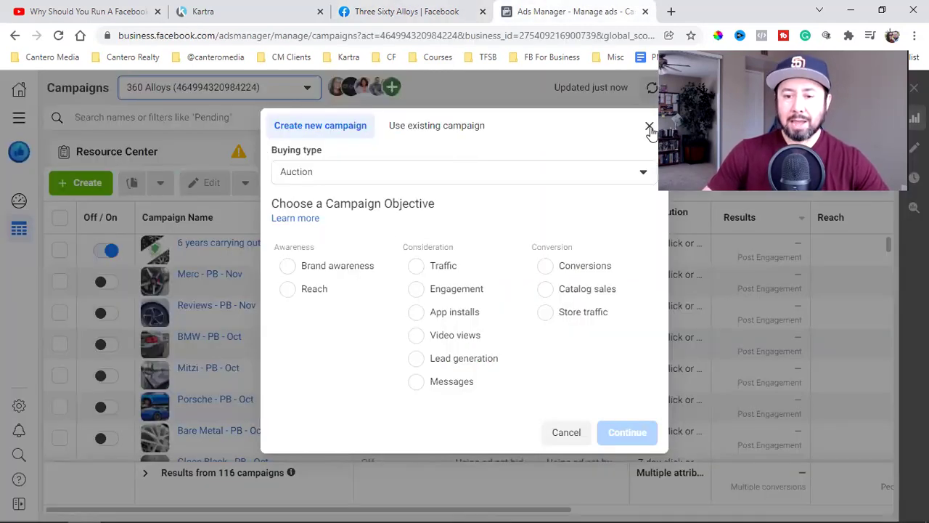
{"action": "left_click", "coordinate": [226, 281]}
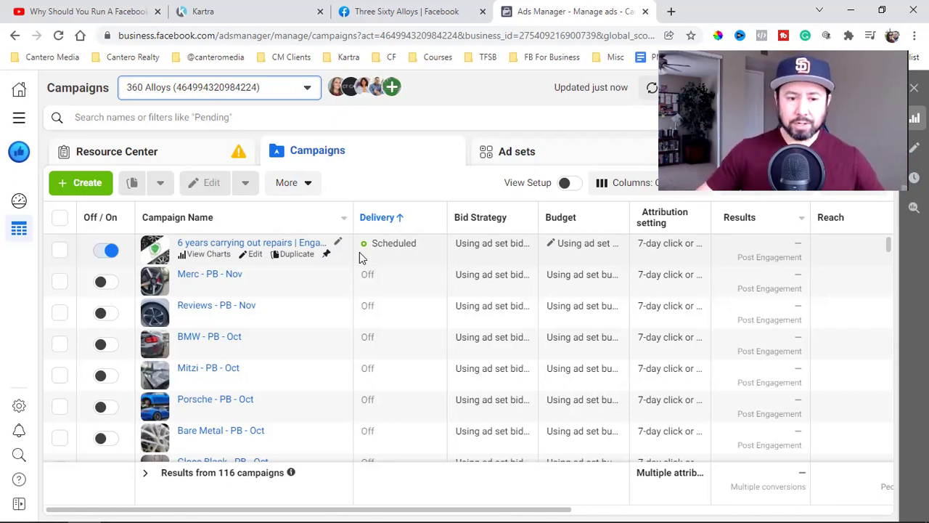
{"action": "left_click", "coordinate": [81, 182]}
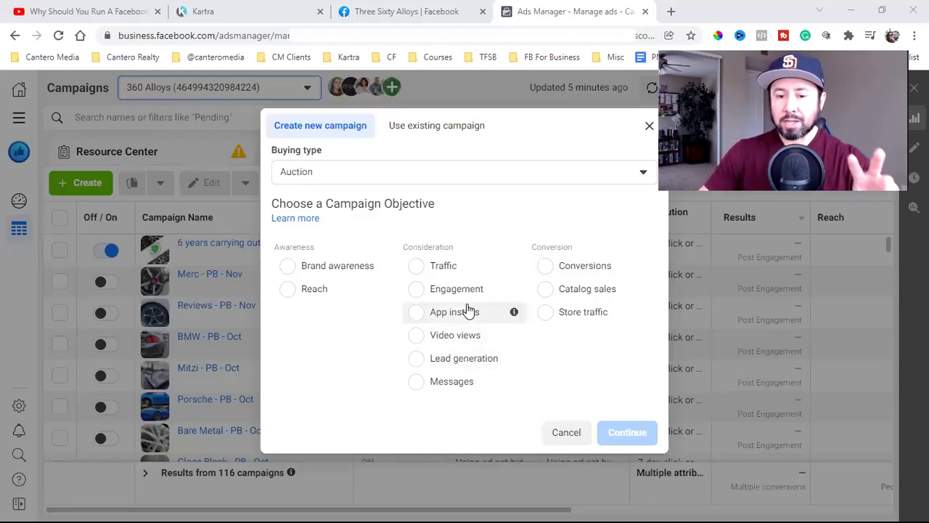
{"action": "left_click", "coordinate": [649, 128]}
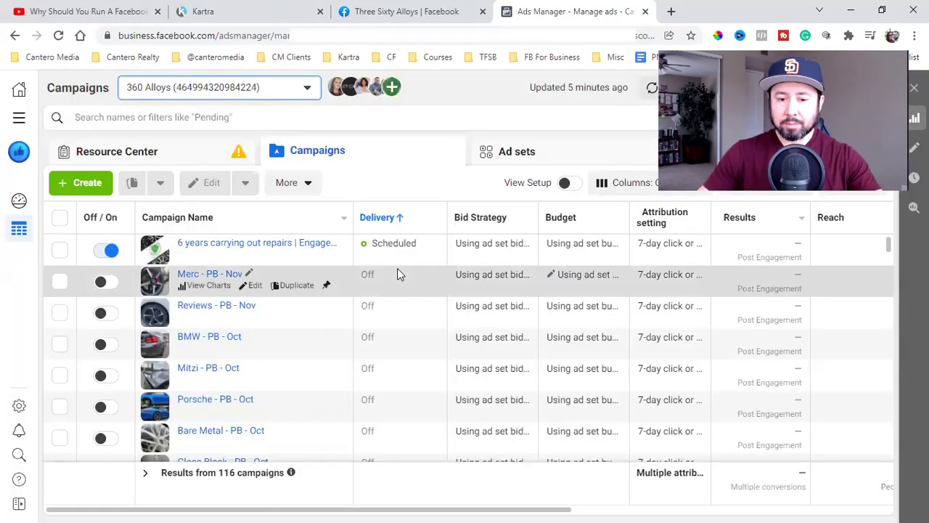
{"action": "left_click", "coordinate": [428, 264]}
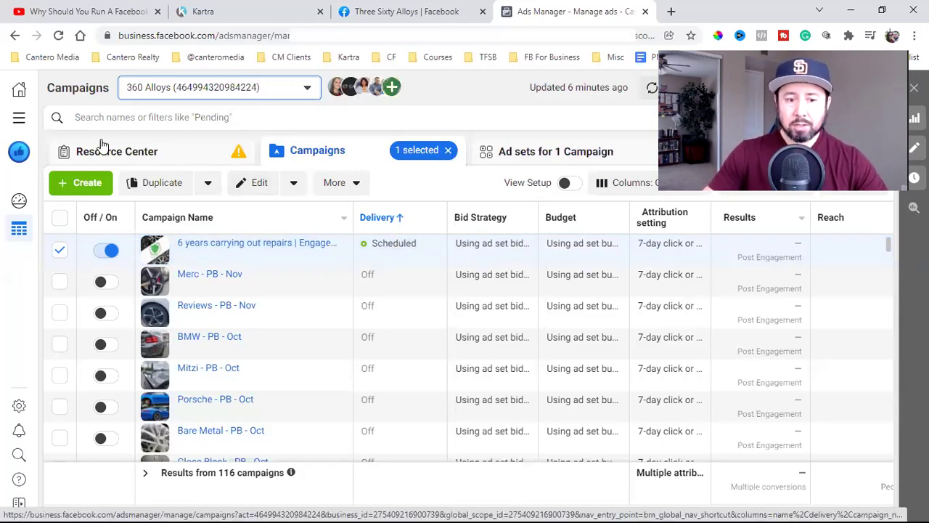
Step: Open the Audiences tool for the 360 Alloys ad account
{"action": "left_click", "coordinate": [19, 119]}
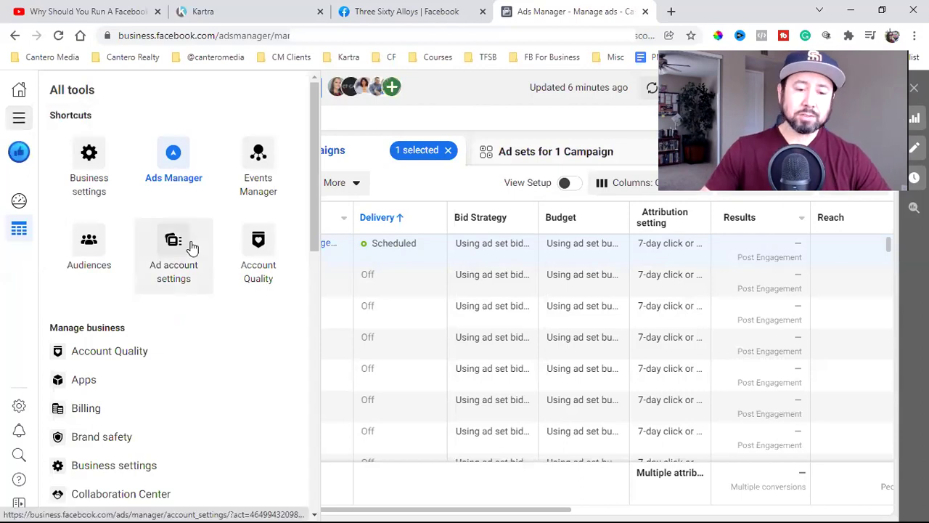
{"action": "scroll", "coordinate": [170, 354], "scroll_direction": "down", "scroll_amount": 1}
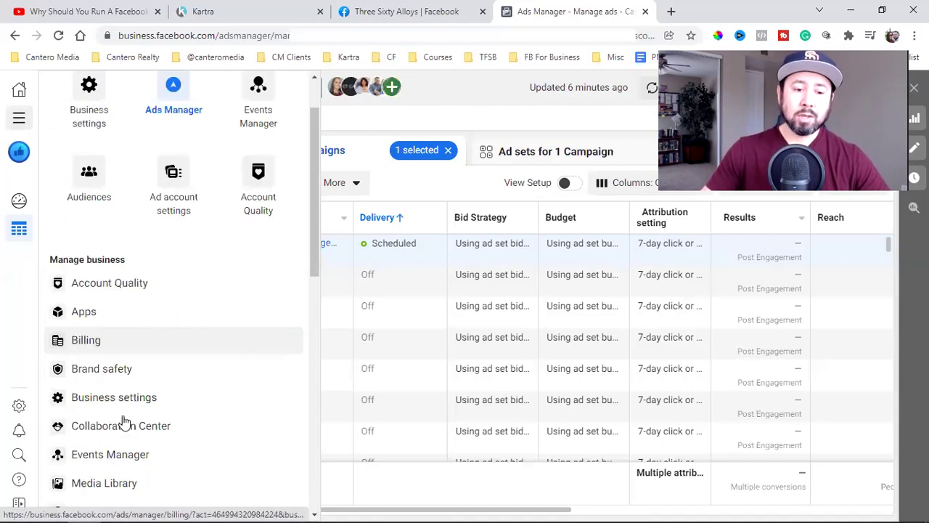
{"action": "left_click", "coordinate": [76, 173]}
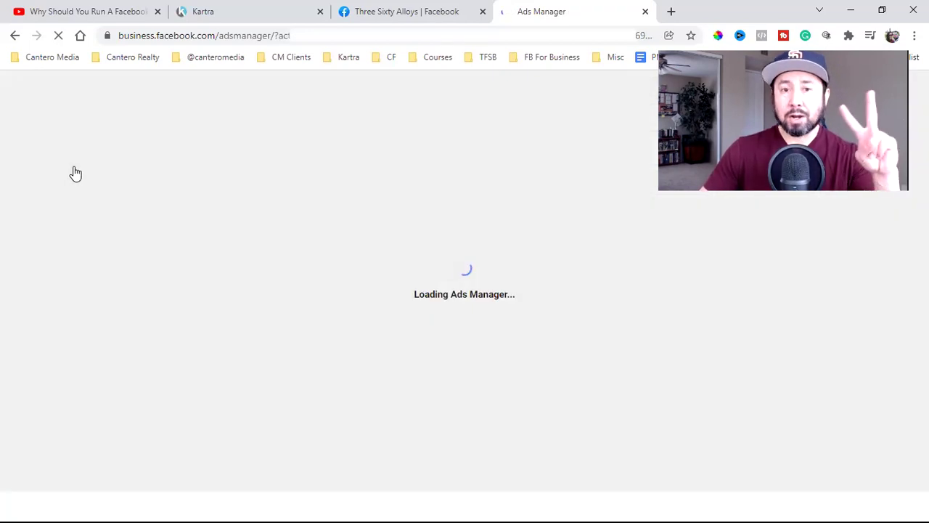
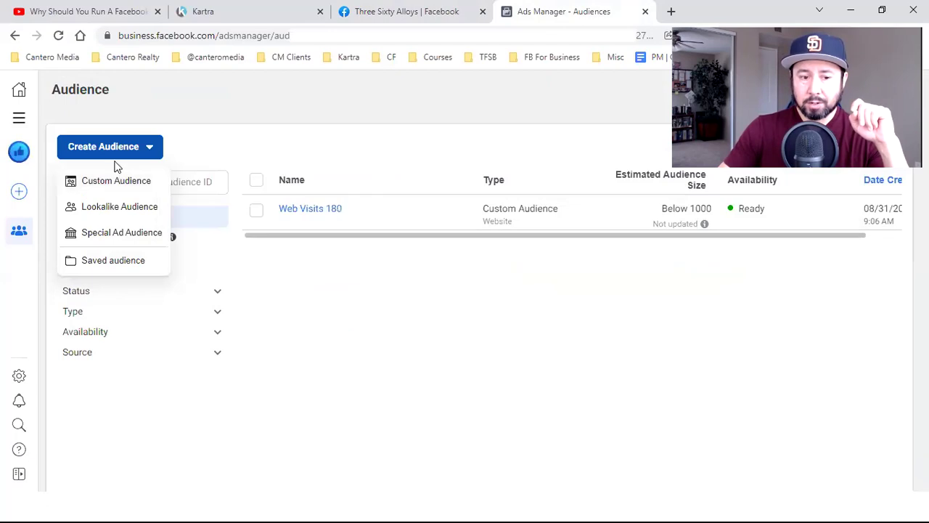
Step: Review the available custom audience sources and the rules of the Web Visits 180 audience
{"action": "left_click", "coordinate": [116, 182]}
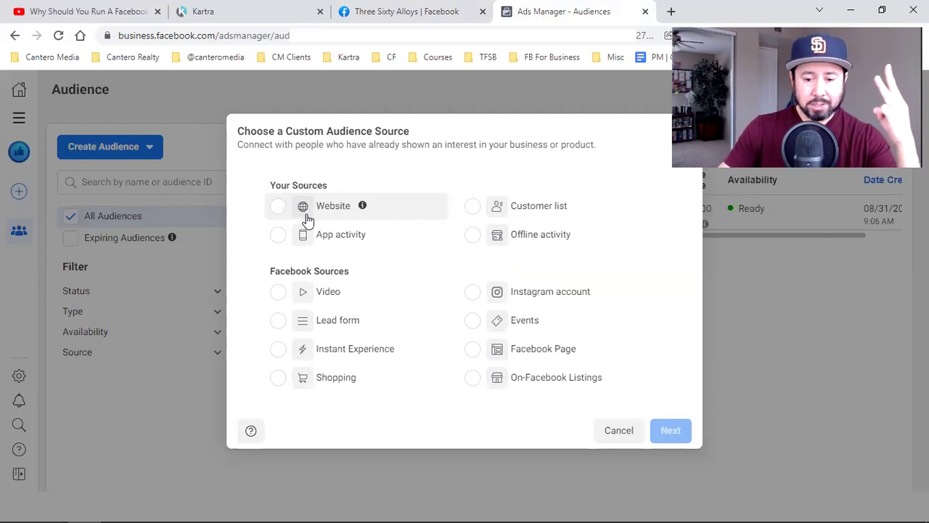
{"action": "key", "text": "Escape"}
{"action": "mouse_move", "coordinate": [312, 210]}
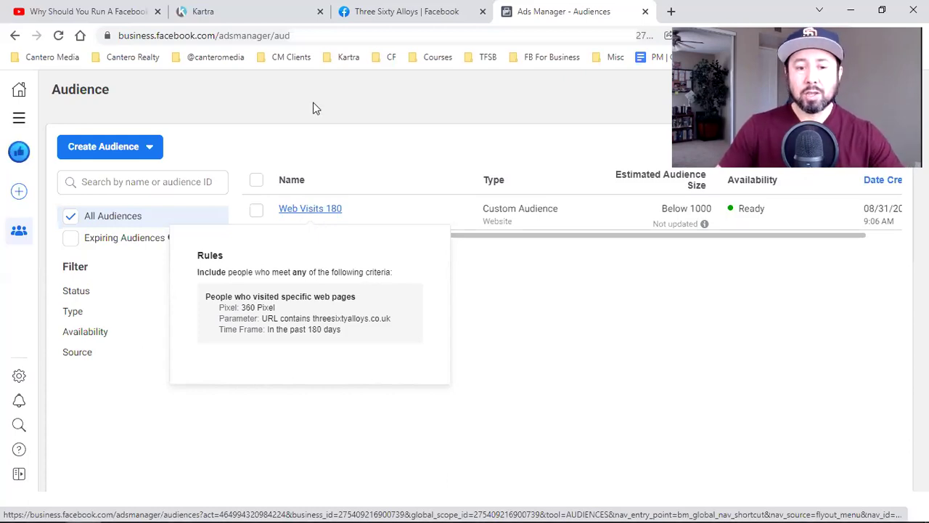
Step: Start a new custom audience with Facebook Page as its source
{"action": "left_click", "coordinate": [125, 149]}
{"action": "left_click", "coordinate": [127, 178]}
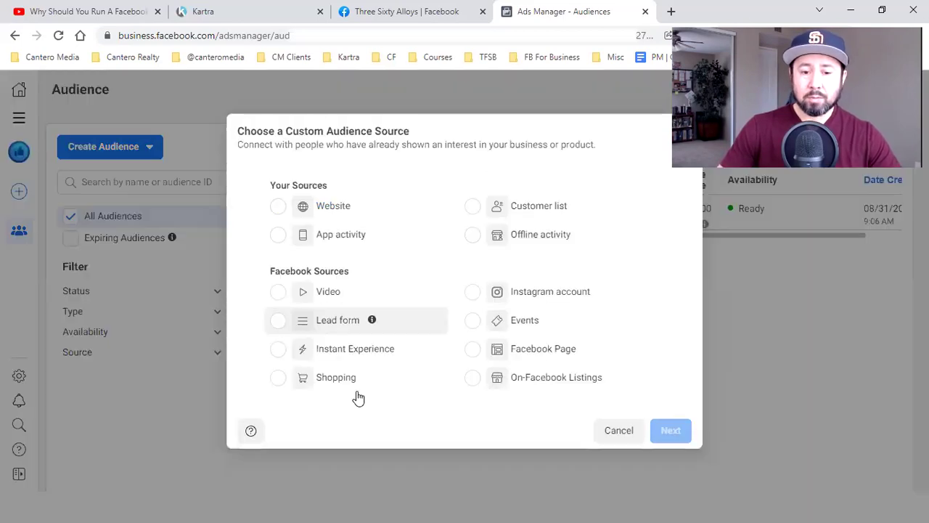
{"action": "left_click", "coordinate": [540, 353]}
{"action": "left_click", "coordinate": [669, 430]}
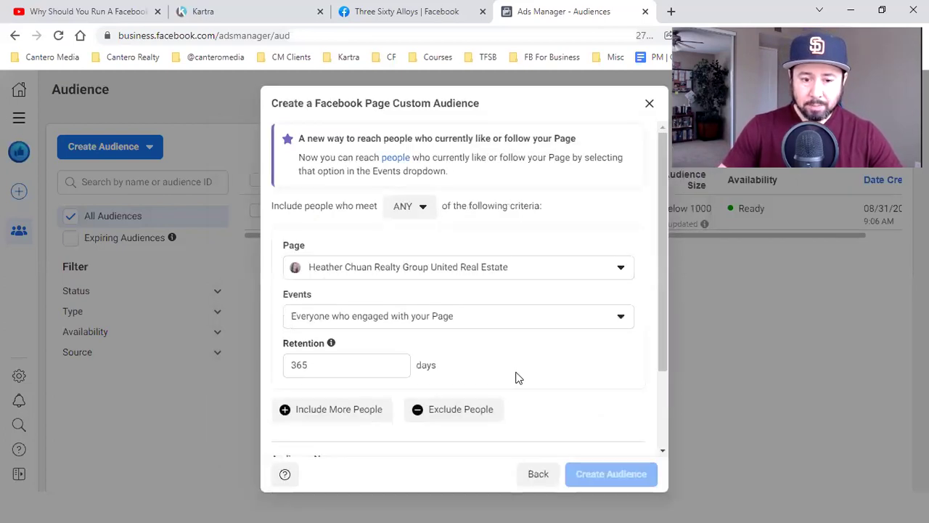
Step: Set the custom audience's Page to Three Sixty Alloys and its retention to 90 days
{"action": "left_click", "coordinate": [388, 274]}
{"action": "left_click", "coordinate": [388, 371]}
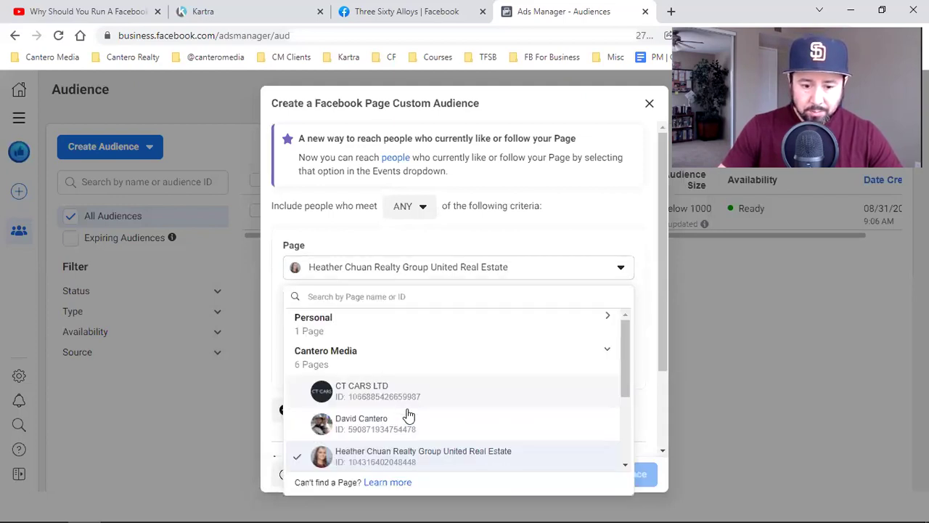
{"action": "scroll", "coordinate": [424, 431], "scroll_direction": "down", "scroll_amount": 2}
{"action": "left_click", "coordinate": [423, 432]}
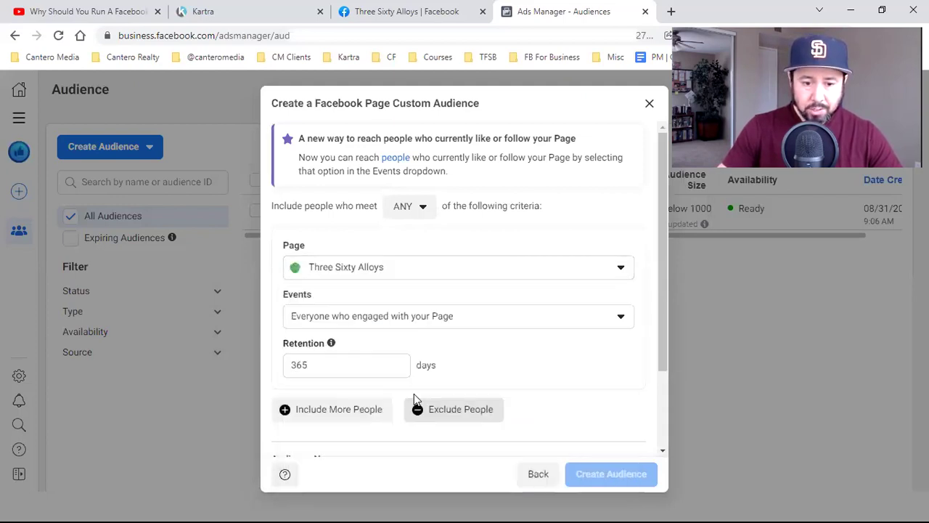
{"action": "double_click", "coordinate": [333, 365]}
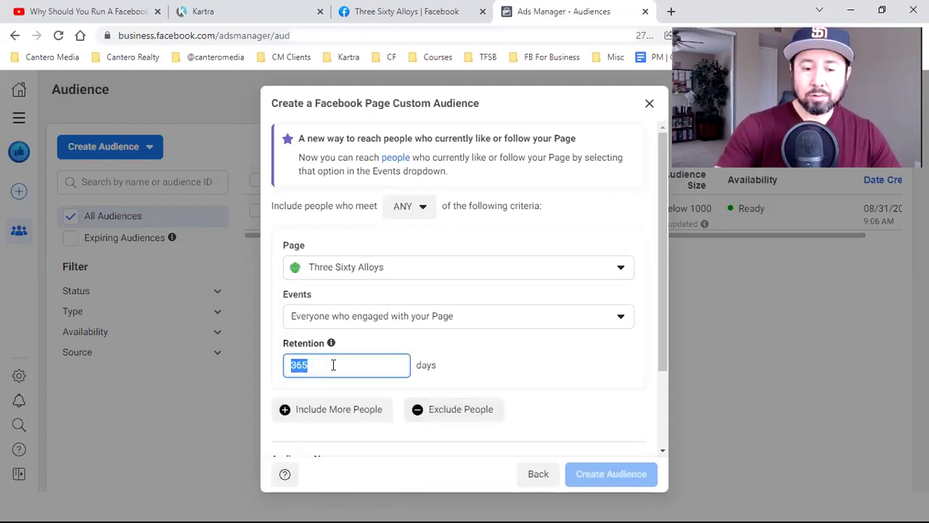
{"action": "type", "text": "90"}
{"action": "left_click", "coordinate": [459, 369]}
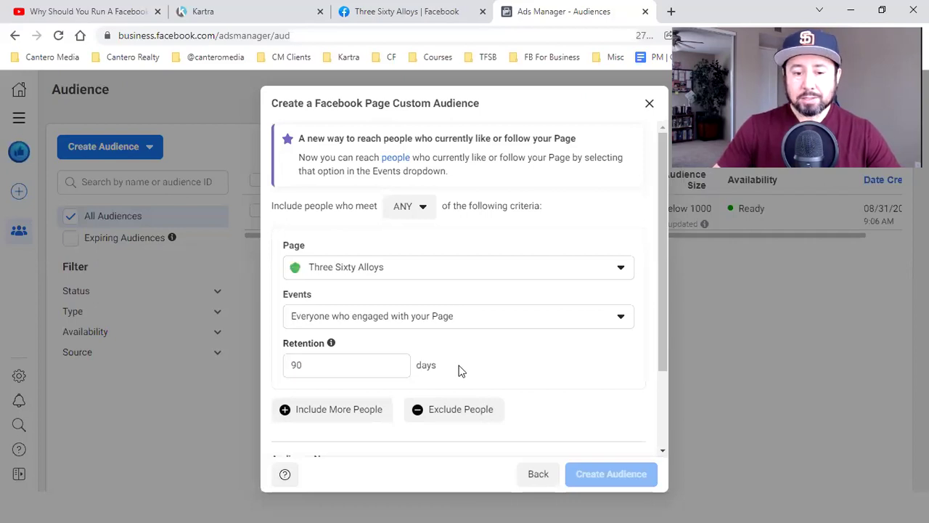
Step: Set the custom audience's event to "People who engaged with any post or ad"
{"action": "scroll", "coordinate": [449, 354], "scroll_direction": "down", "scroll_amount": 1}
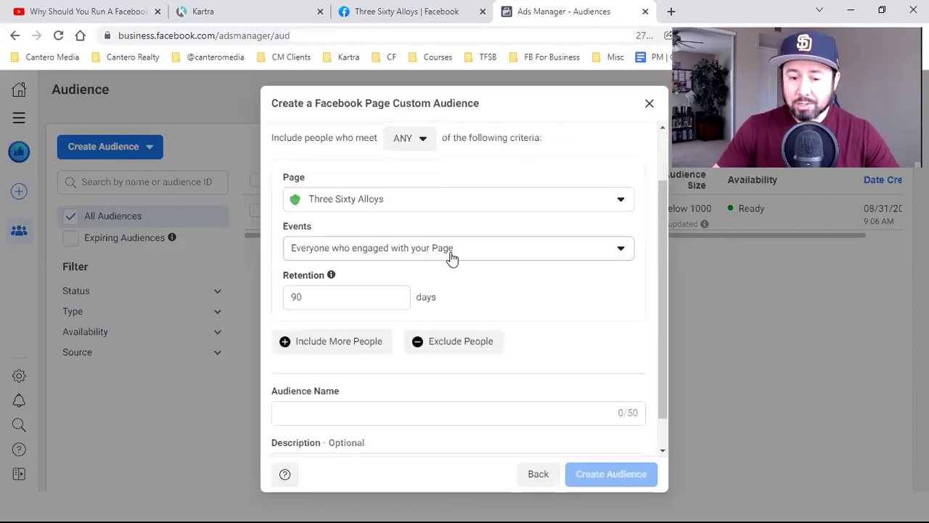
{"action": "left_click", "coordinate": [451, 251]}
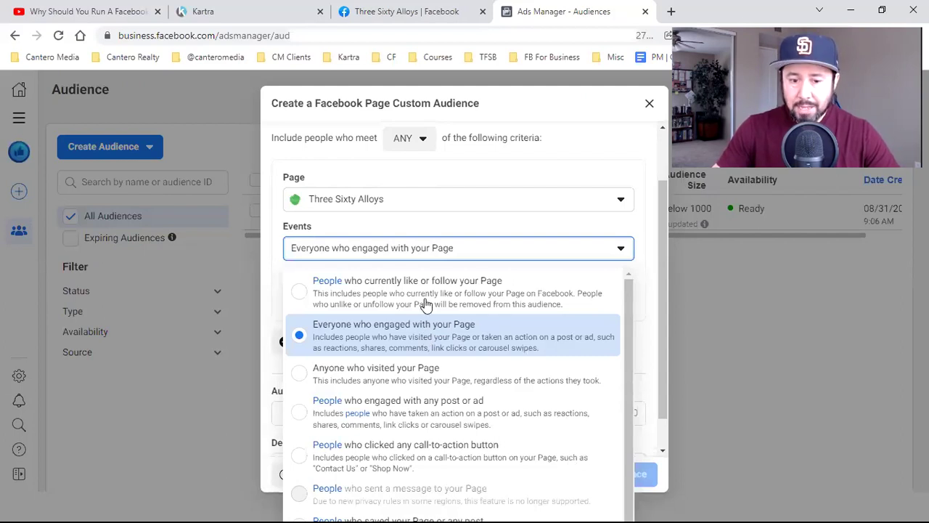
{"action": "scroll", "coordinate": [439, 300], "scroll_direction": "down", "scroll_amount": 1}
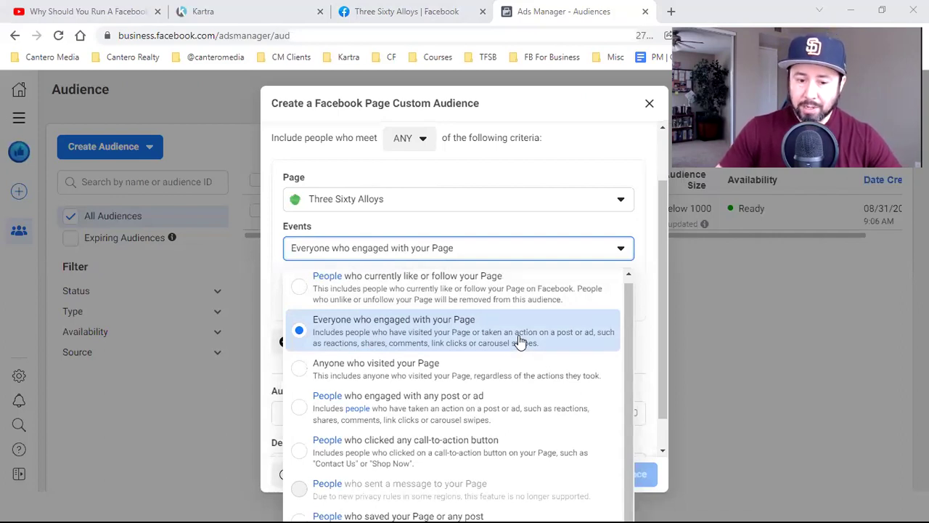
{"action": "left_click", "coordinate": [448, 417]}
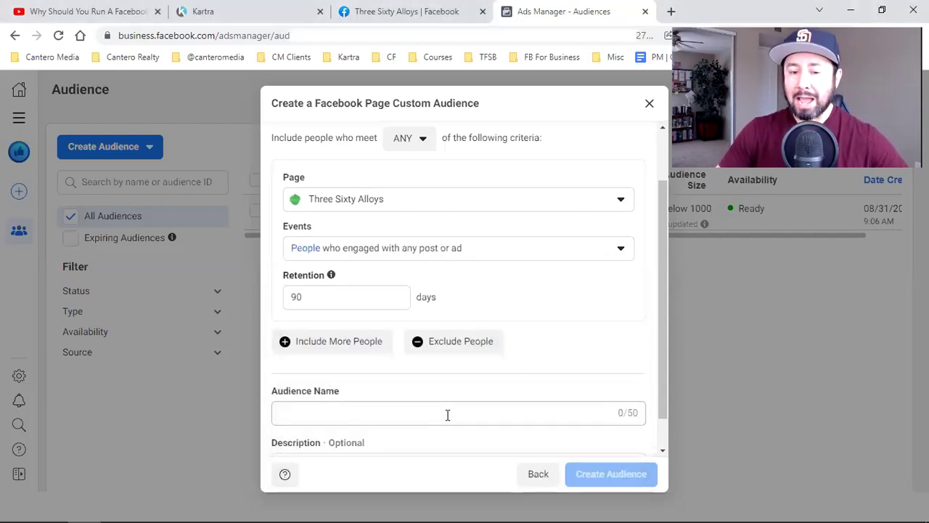
Step: Try a retention of 180 days for the custom audience, and set it back to 90 days
{"action": "double_click", "coordinate": [349, 296]}
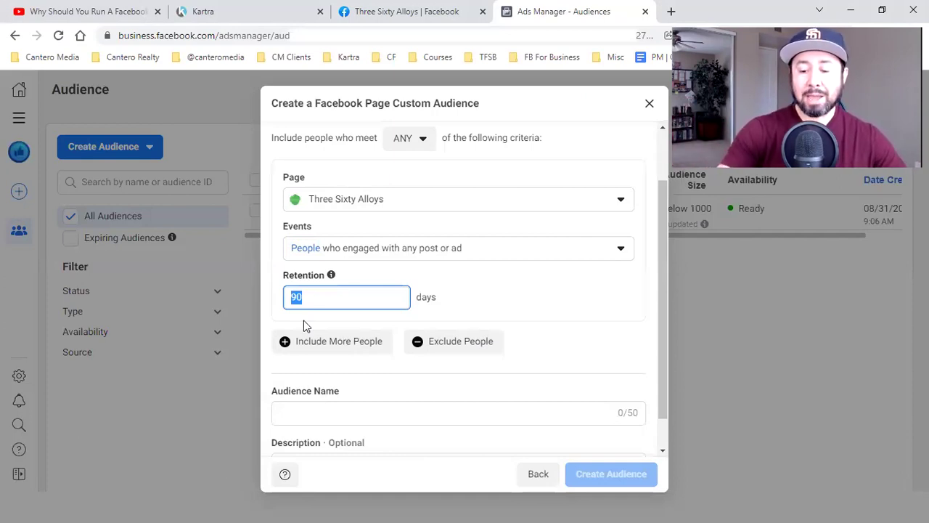
{"action": "type", "text": "180"}
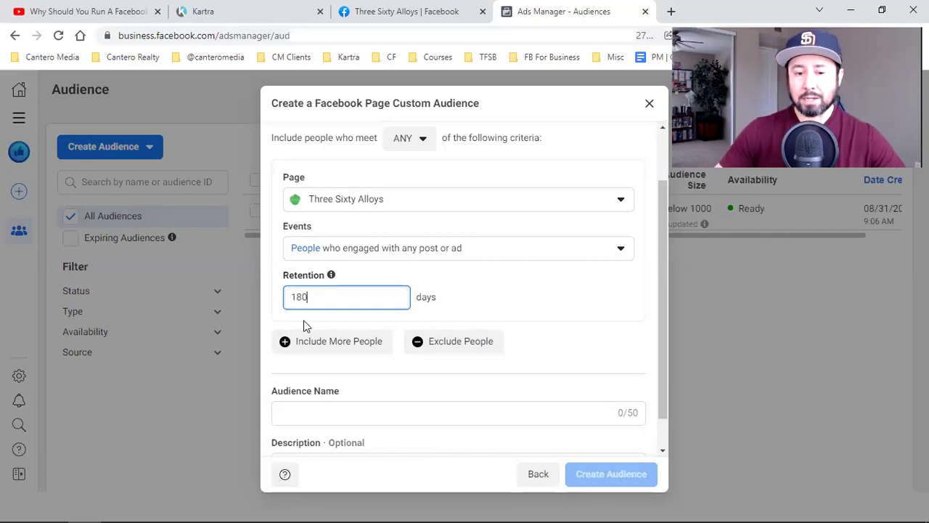
{"action": "double_click", "coordinate": [331, 296]}
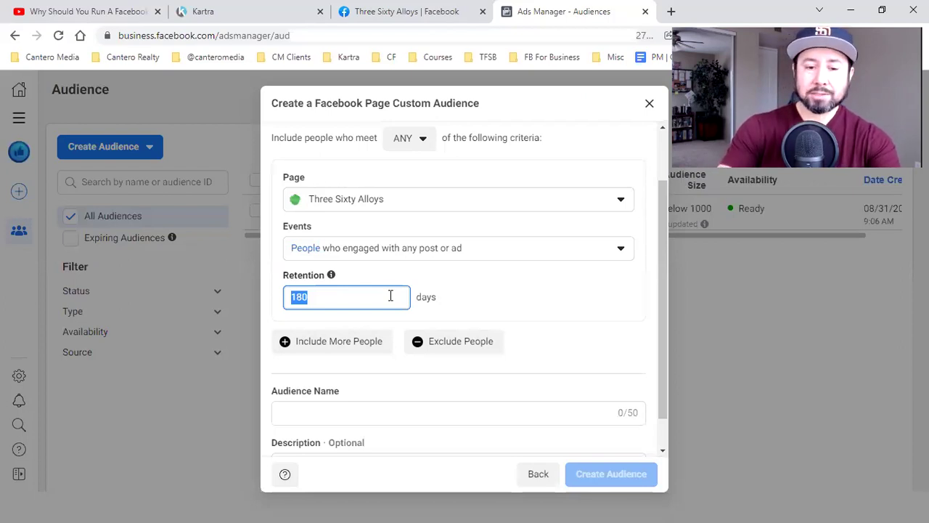
{"action": "type", "text": "90"}
{"action": "left_click", "coordinate": [470, 303]}
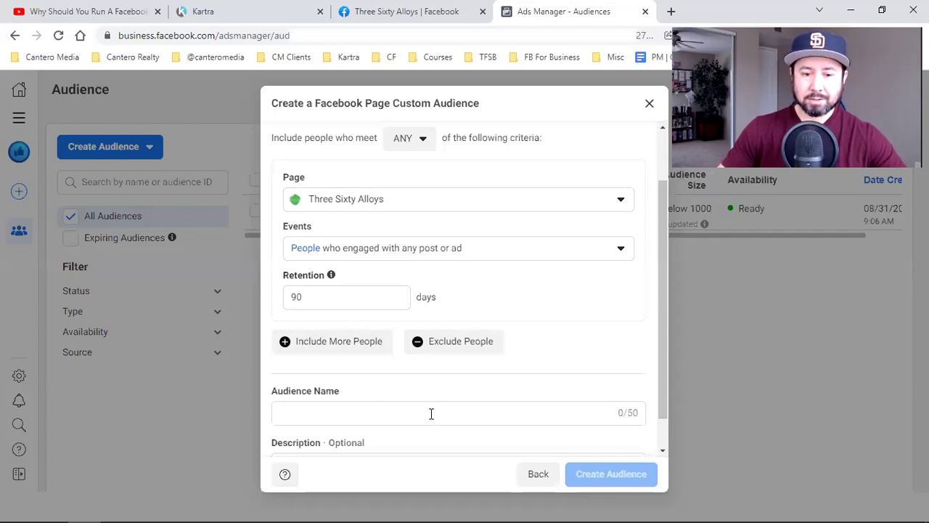
Step: Copy the phrase "6 years carrying out repairs" from the Three Sixty Alloys Facebook post and return to the audience form in Ads Manager
{"action": "scroll", "coordinate": [421, 396], "scroll_direction": "down", "scroll_amount": 1}
{"action": "left_click", "coordinate": [408, 372]}
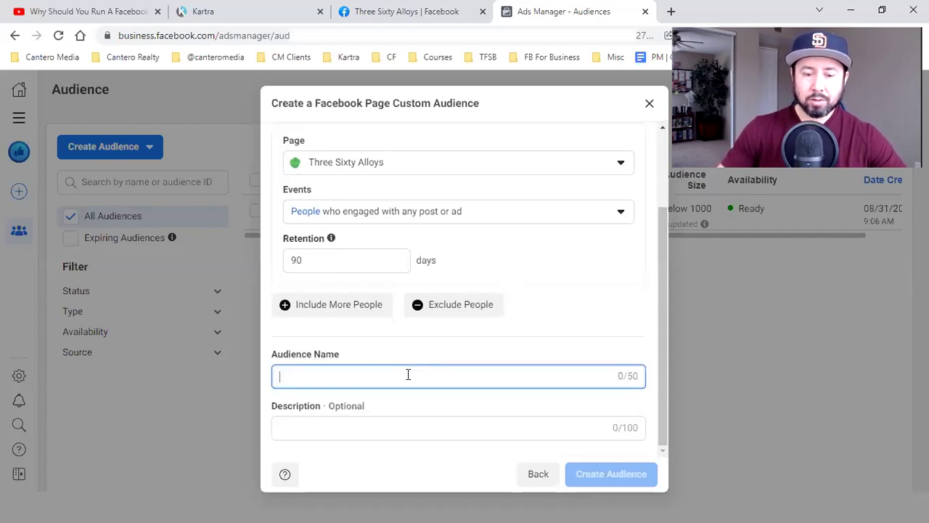
{"action": "left_click", "coordinate": [348, 7]}
{"action": "scroll", "coordinate": [608, 294], "scroll_direction": "up", "scroll_amount": 1}
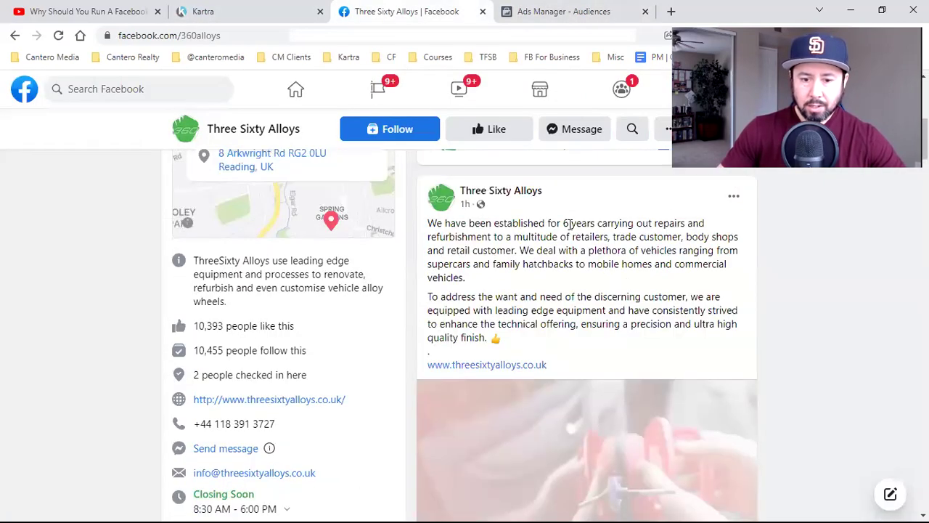
{"action": "left_click_drag", "start_coordinate": [564, 225], "coordinate": [685, 225]}
{"action": "right_click", "coordinate": [676, 230]}
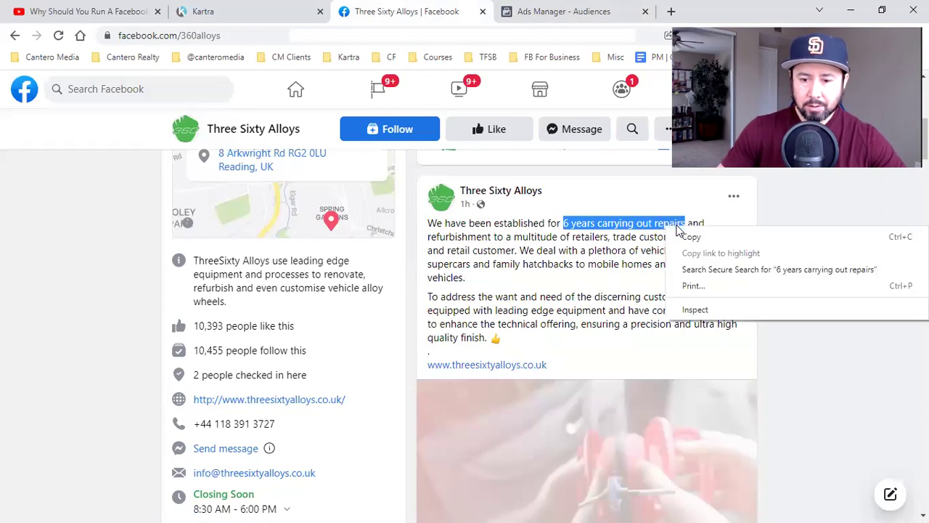
{"action": "left_click", "coordinate": [686, 240]}
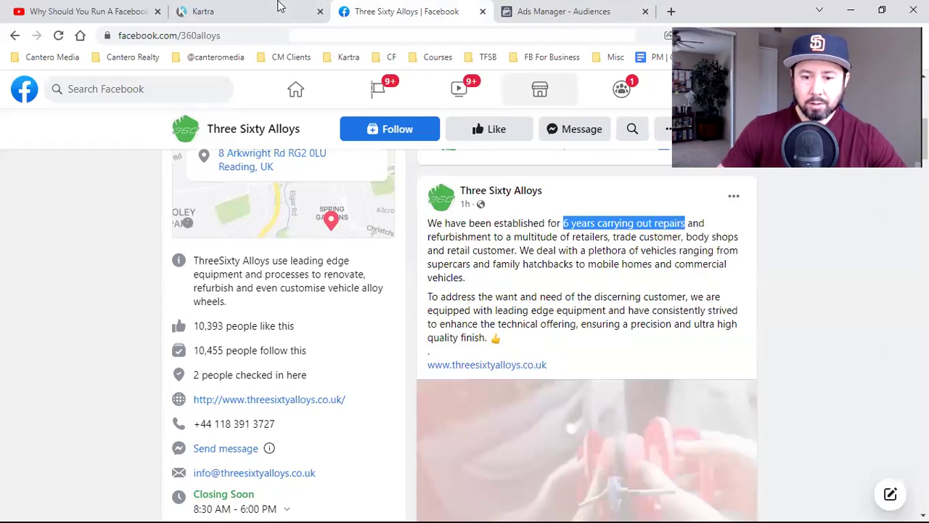
{"action": "left_click", "coordinate": [574, 9]}
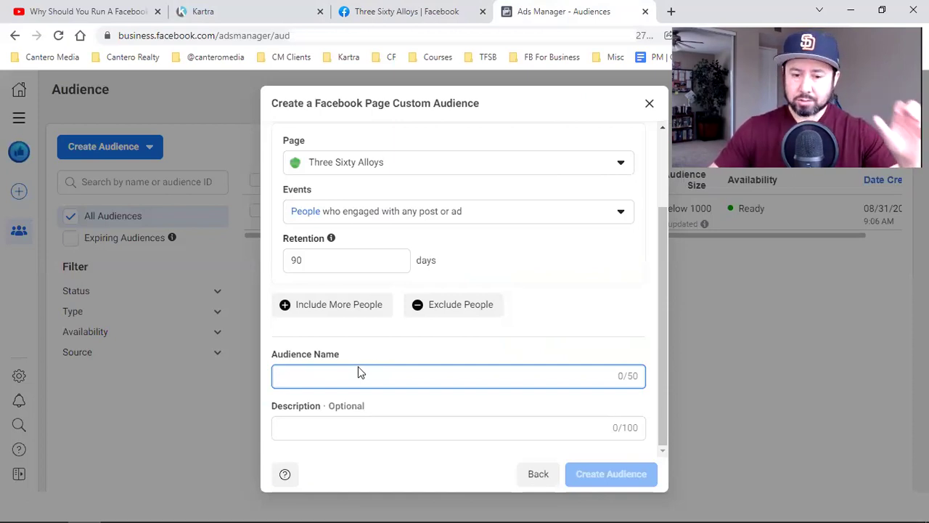
{"action": "key", "text": "ctrl+shift+Tab"}
{"action": "left_click", "coordinate": [620, 290]}
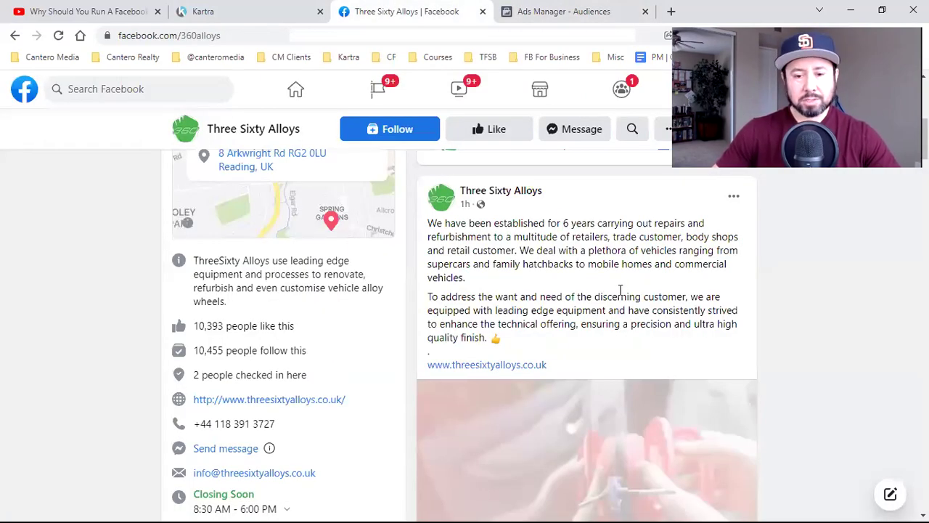
{"action": "left_click", "coordinate": [556, 6]}
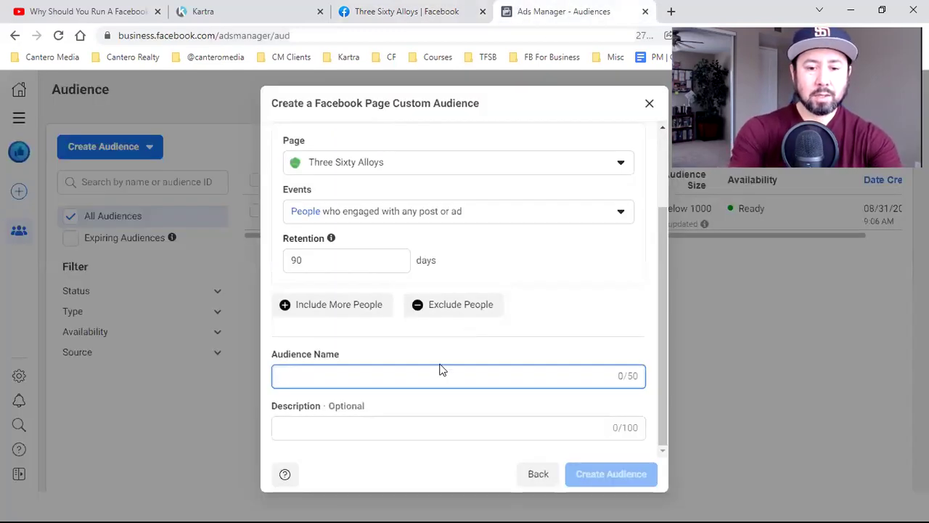
Step: Name the custom audience "Engaged with any post or ad", create it and finish the setup
{"action": "type", "text": "Engag"}
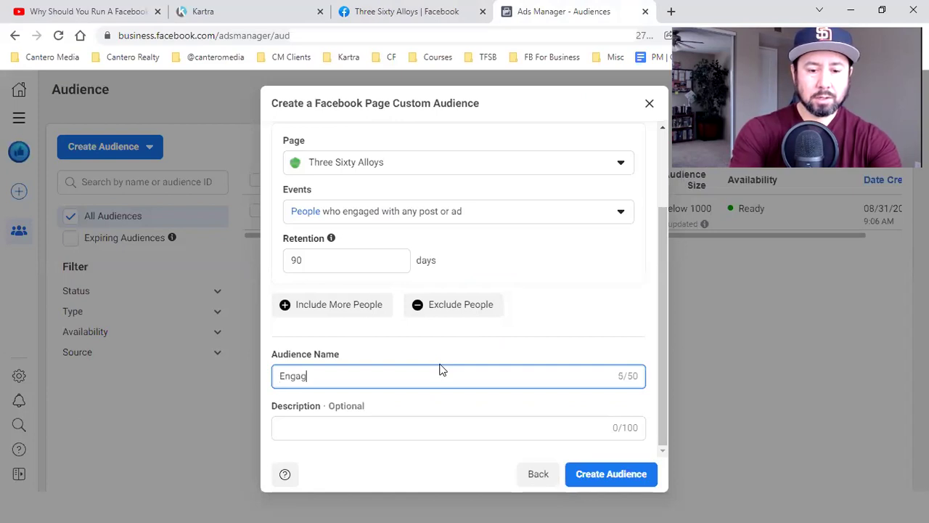
{"action": "type", "text": "ed"}
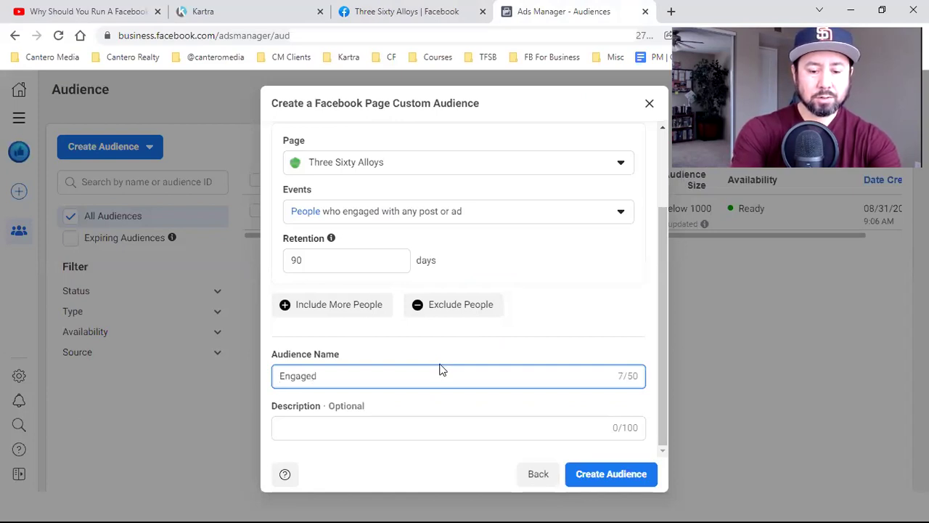
{"action": "type", "text": " with any p"}
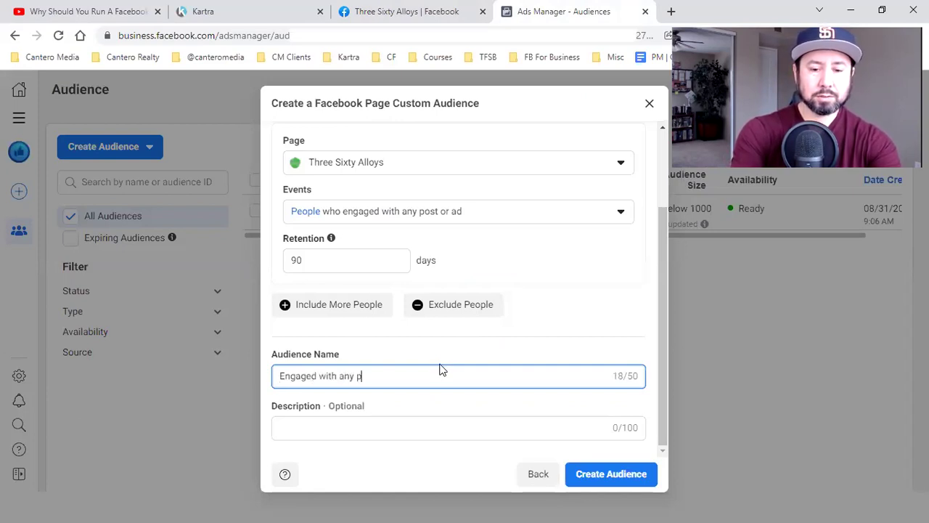
{"action": "type", "text": "ost or ad"}
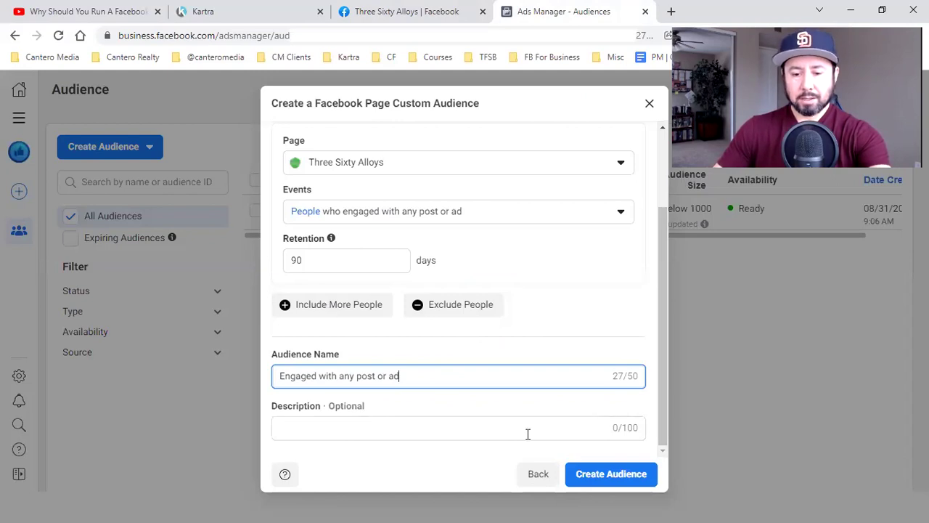
{"action": "left_click", "coordinate": [574, 473]}
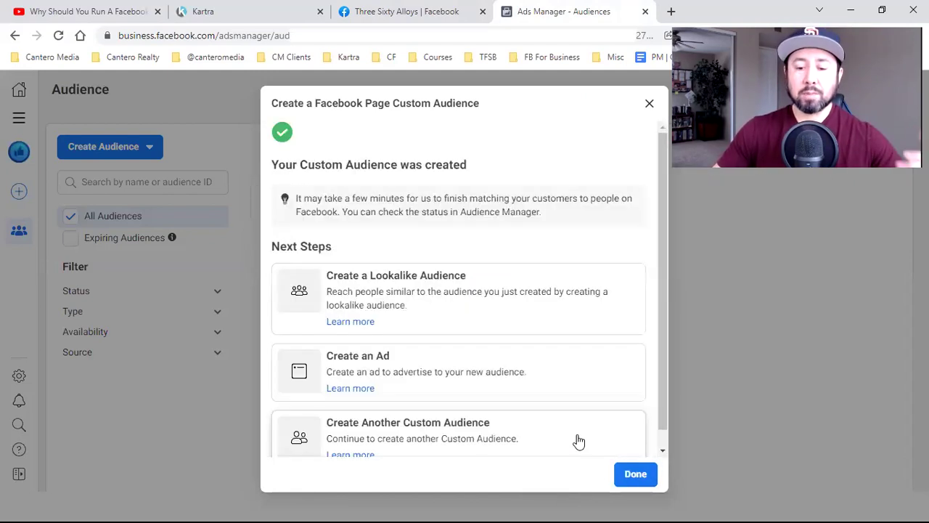
{"action": "left_click", "coordinate": [625, 475]}
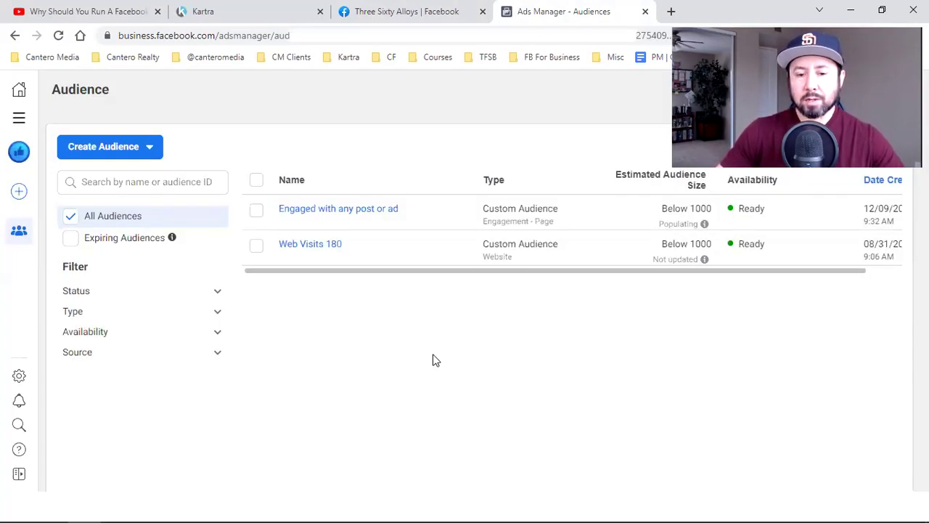
{"action": "mouse_move", "coordinate": [335, 215]}
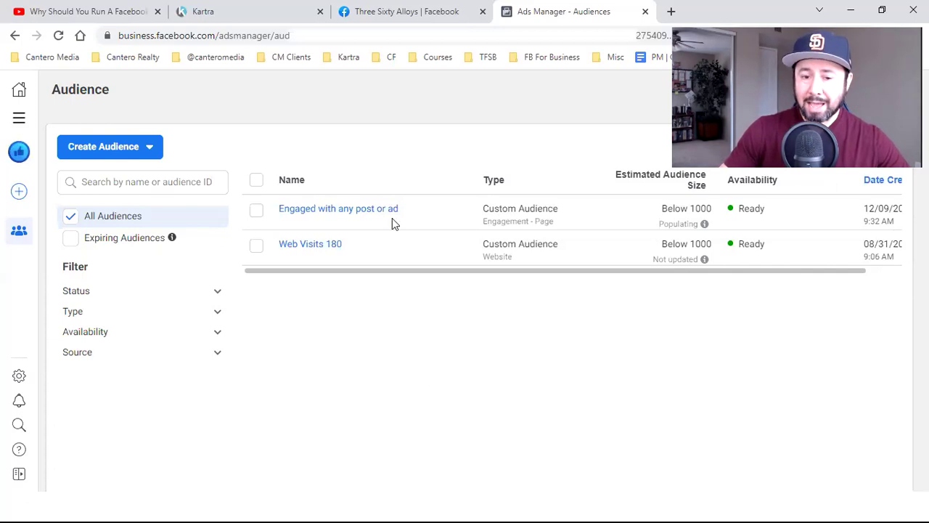
{"action": "mouse_move", "coordinate": [399, 212]}
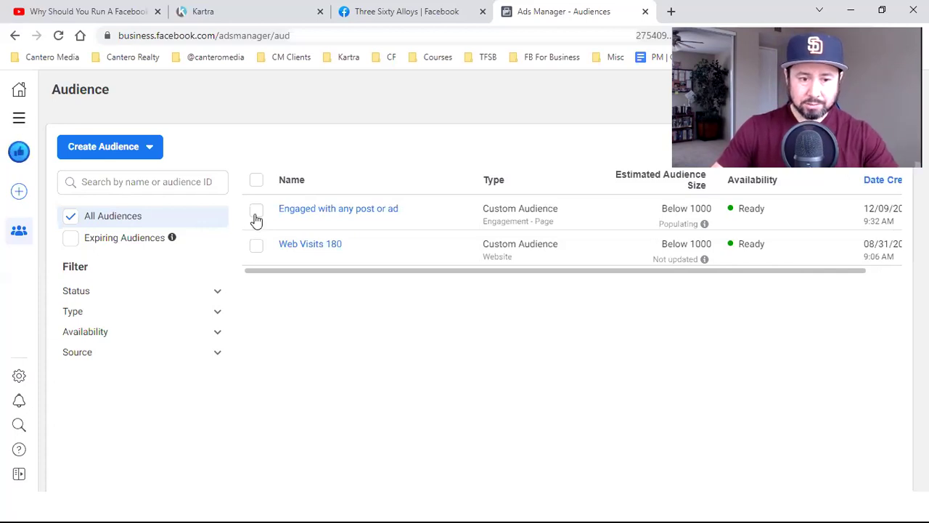
{"action": "left_click", "coordinate": [136, 148]}
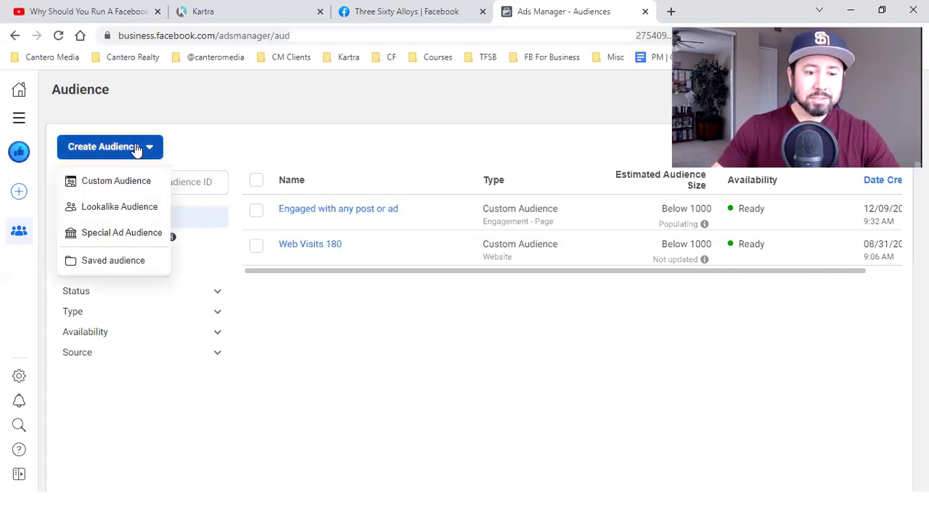
{"action": "left_click", "coordinate": [139, 190]}
{"action": "left_click", "coordinate": [279, 293]}
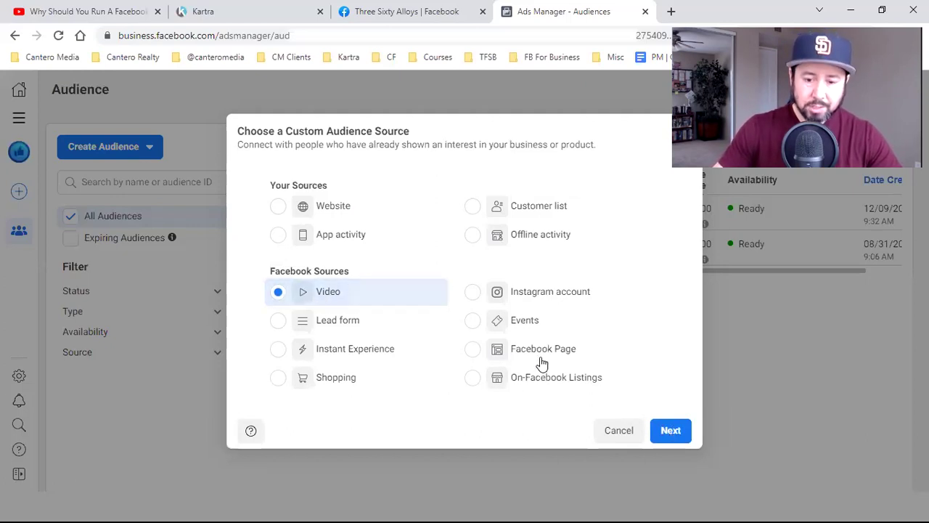
{"action": "left_click", "coordinate": [686, 433]}
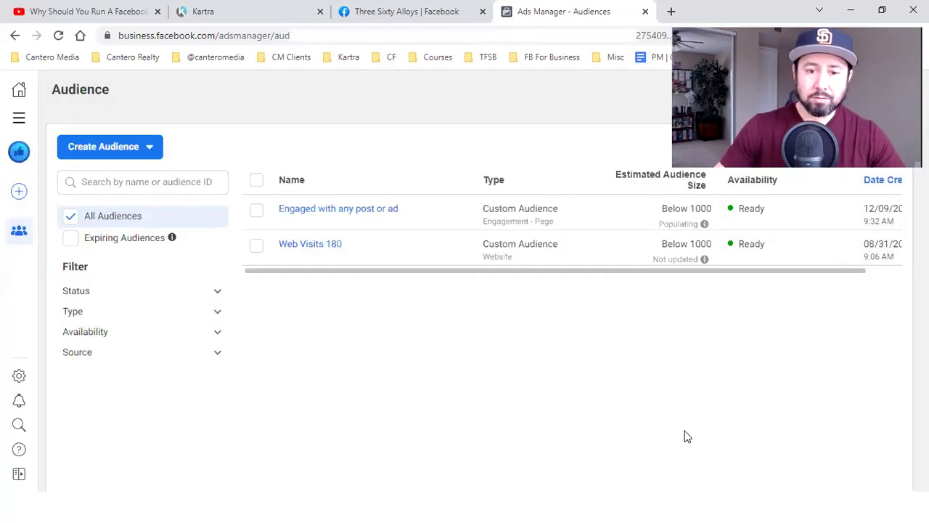
Step: Review the video in the latest post on the Three Sixty Alloys Facebook Page and return to Ads Manager
{"action": "left_click", "coordinate": [415, 5]}
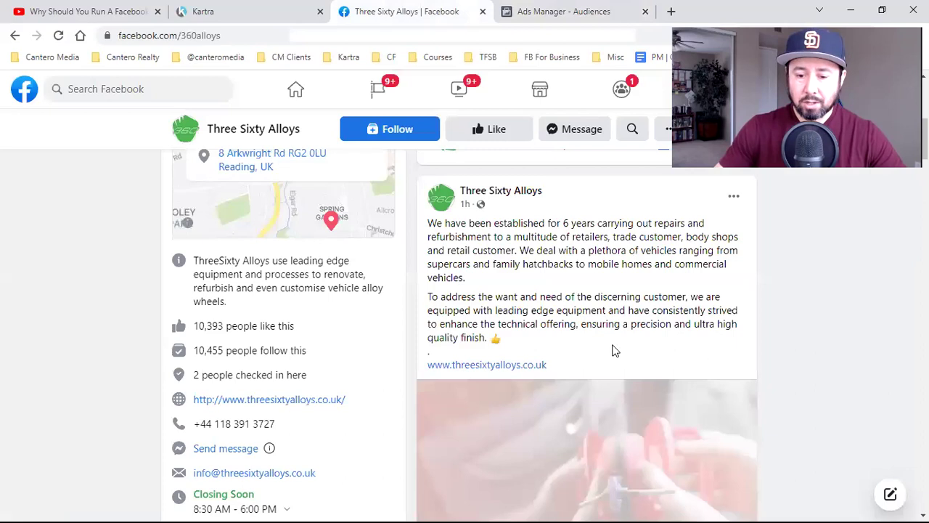
{"action": "scroll", "coordinate": [594, 337], "scroll_direction": "down", "scroll_amount": 3}
{"action": "scroll", "coordinate": [594, 336], "scroll_direction": "down", "scroll_amount": 1}
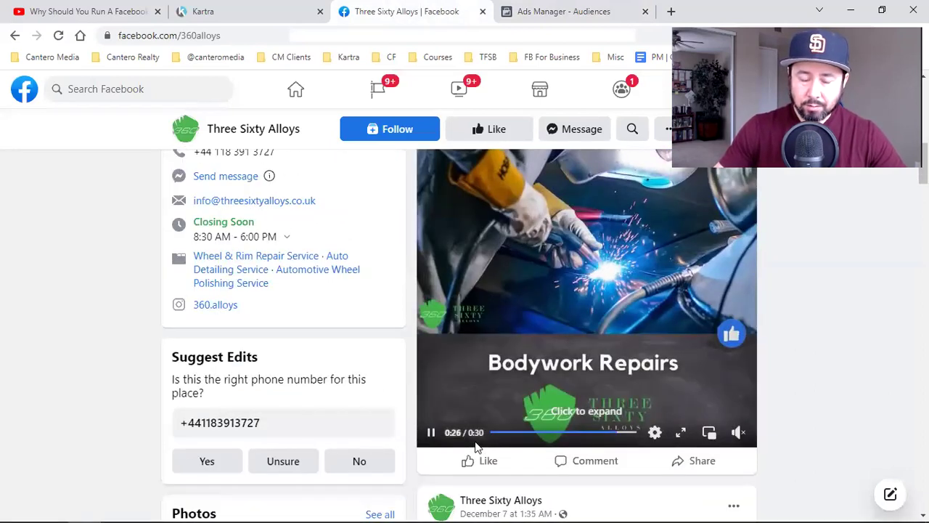
{"action": "left_click", "coordinate": [539, 7]}
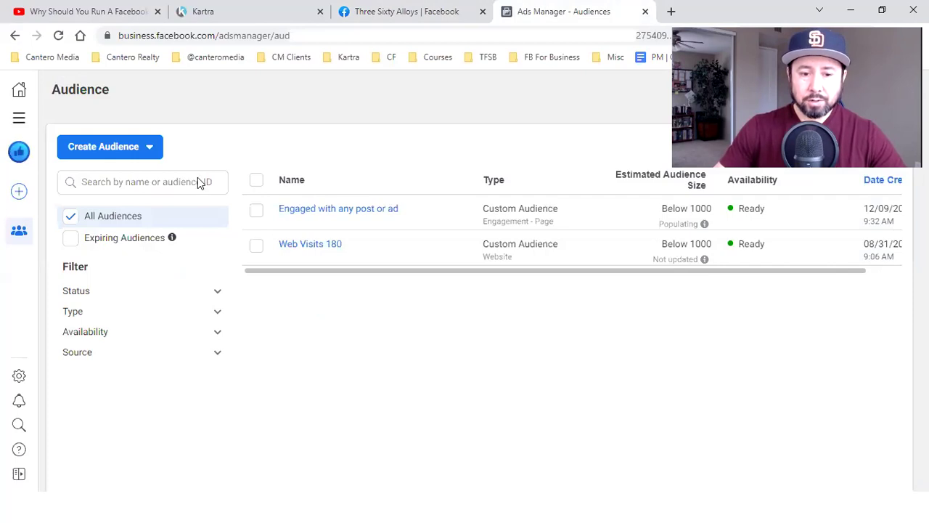
Step: Start a new custom audience with Video as its source
{"action": "left_click", "coordinate": [131, 150]}
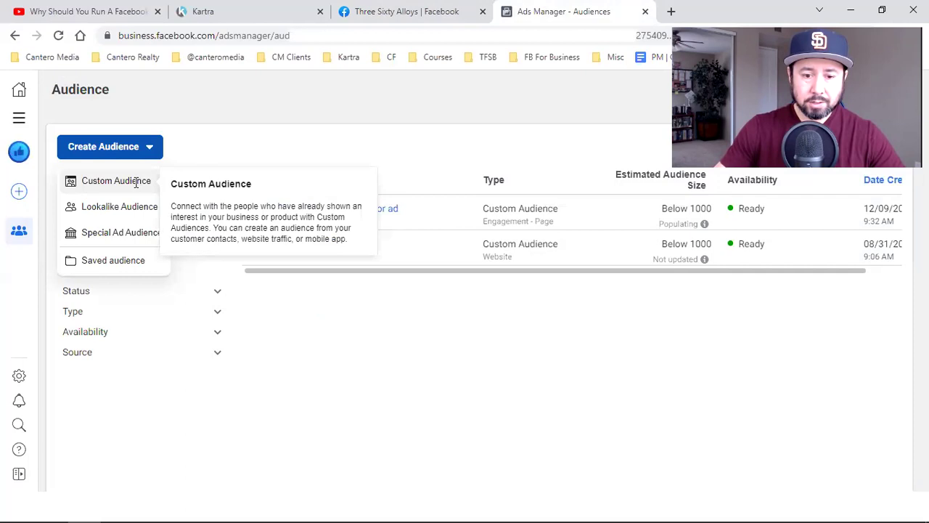
{"action": "left_click", "coordinate": [388, 361]}
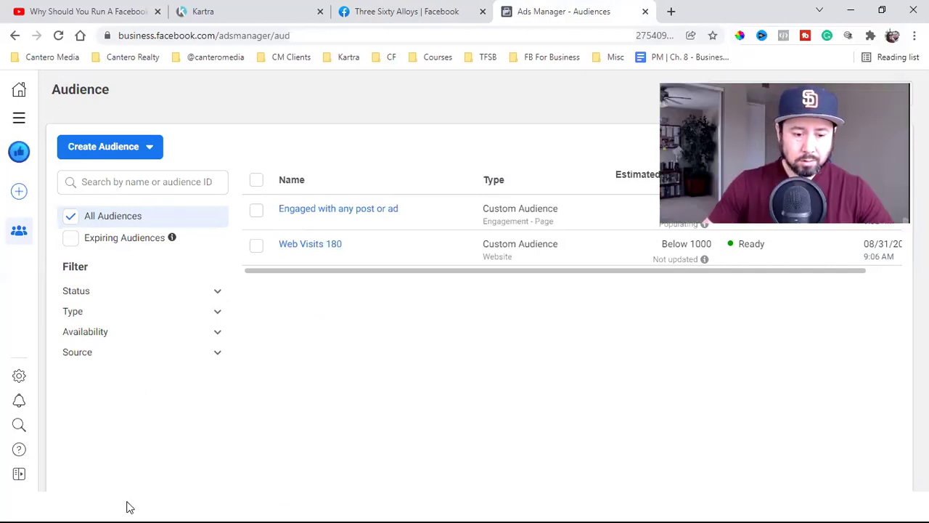
{"action": "left_click", "coordinate": [109, 151]}
{"action": "left_click", "coordinate": [118, 178]}
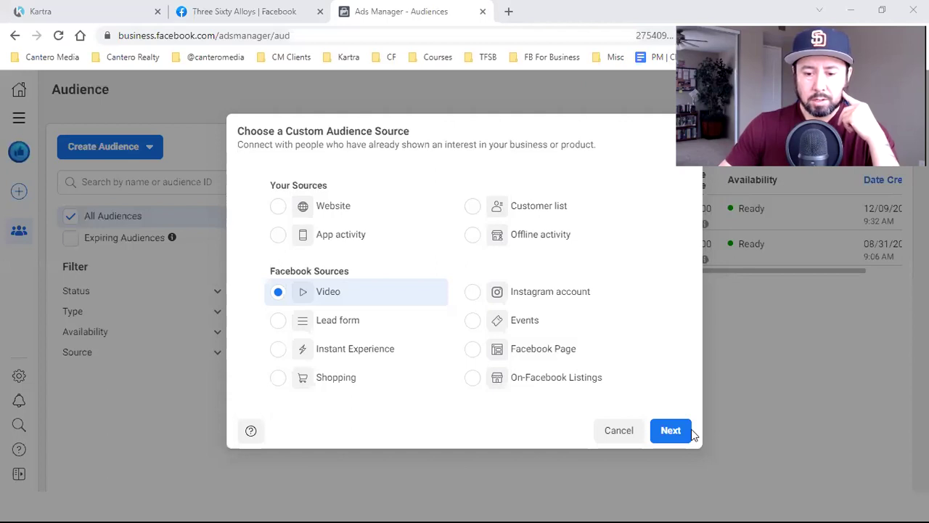
{"action": "left_click", "coordinate": [688, 433]}
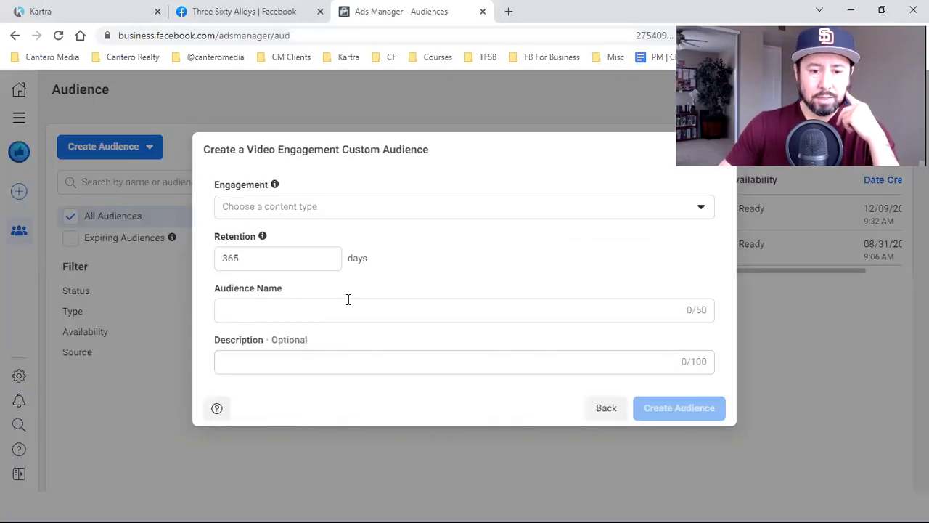
Step: Set the engagement to people who either completed or viewed at least 15 seconds of the video (ThruPlay) and open its video selection
{"action": "left_click", "coordinate": [317, 222]}
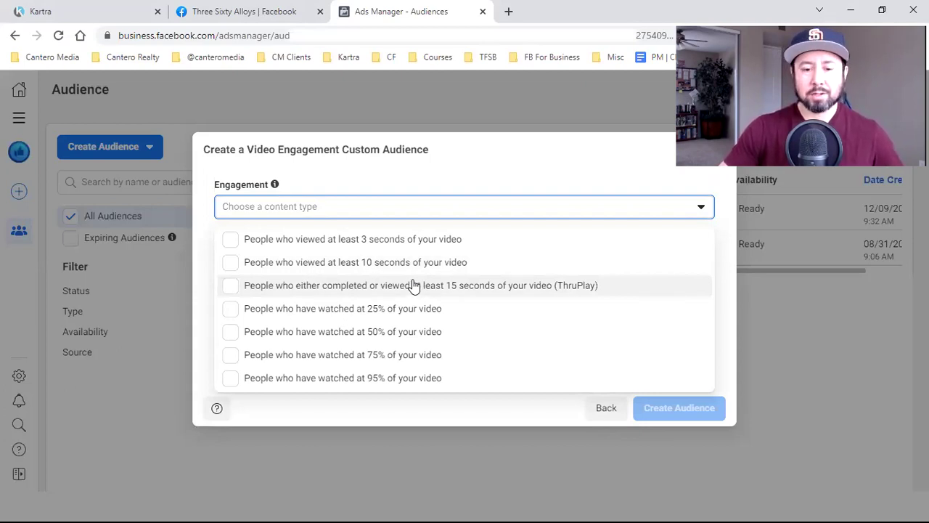
{"action": "left_click", "coordinate": [457, 289]}
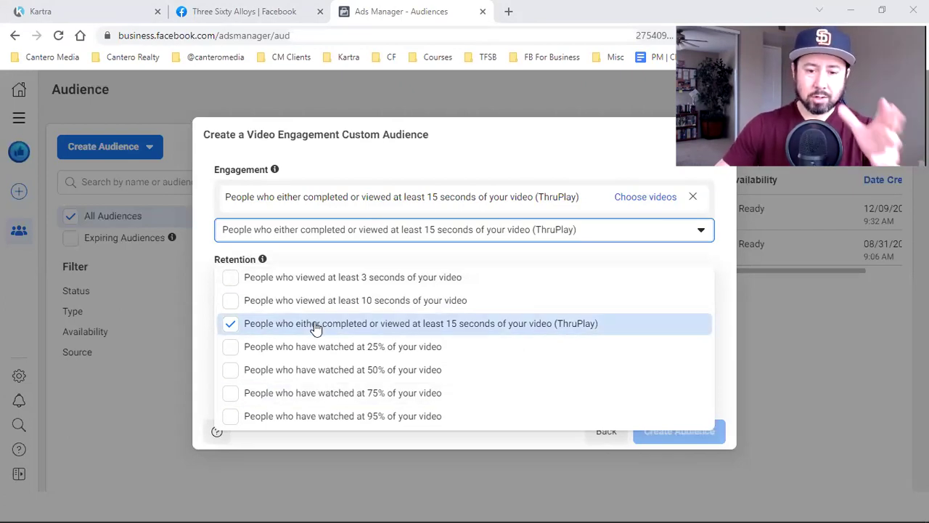
{"action": "left_click", "coordinate": [641, 197]}
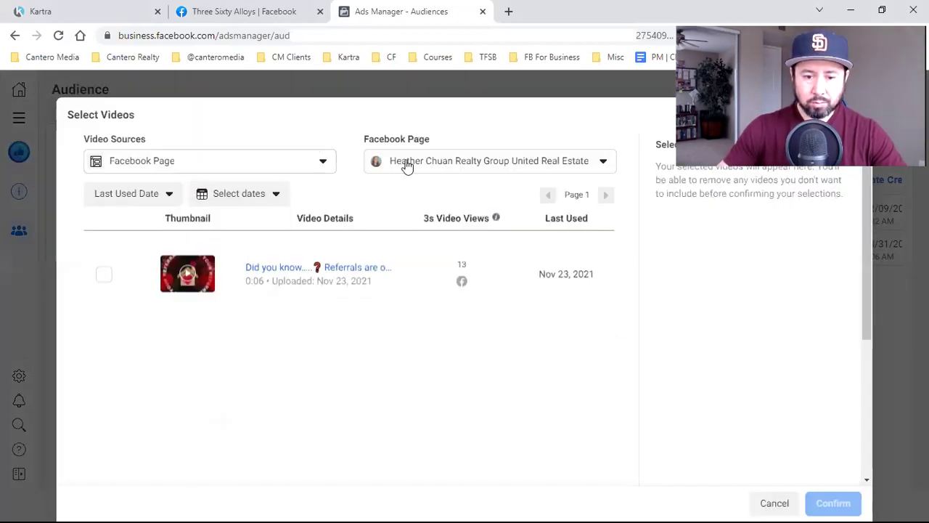
Step: Choose the Three Sixty Alloys Facebook Page as the source and confirm its 0:30 video uploaded Dec 9, 2021
{"action": "left_click", "coordinate": [406, 166]}
{"action": "left_click", "coordinate": [411, 250]}
{"action": "scroll", "coordinate": [416, 326], "scroll_direction": "down", "scroll_amount": 3}
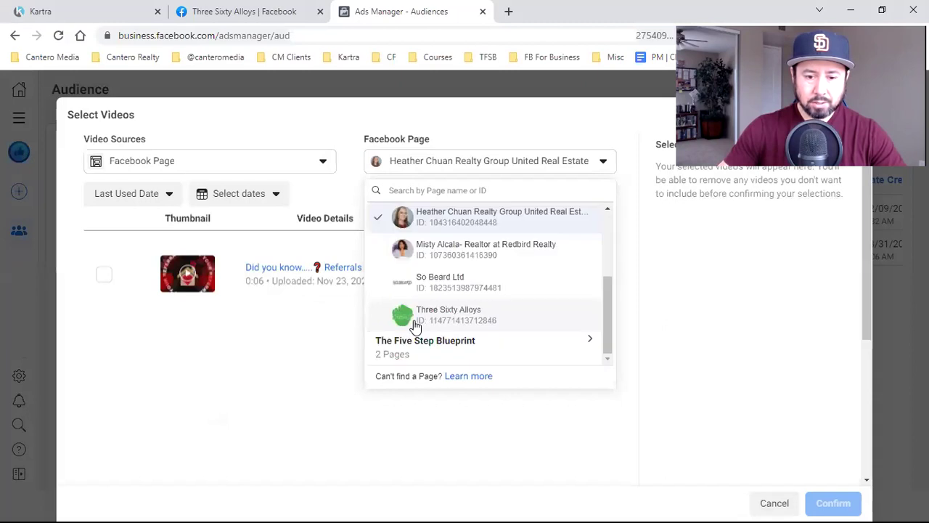
{"action": "left_click", "coordinate": [414, 321]}
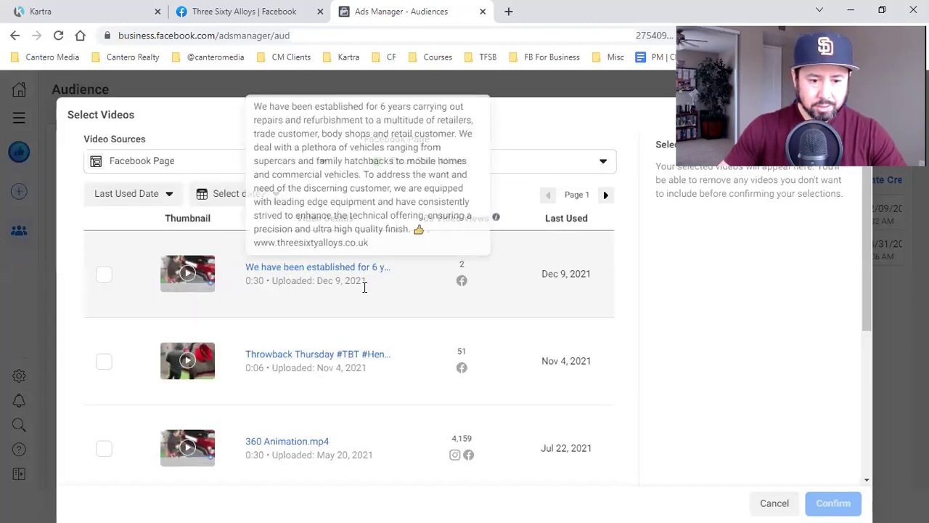
{"action": "left_click", "coordinate": [104, 277]}
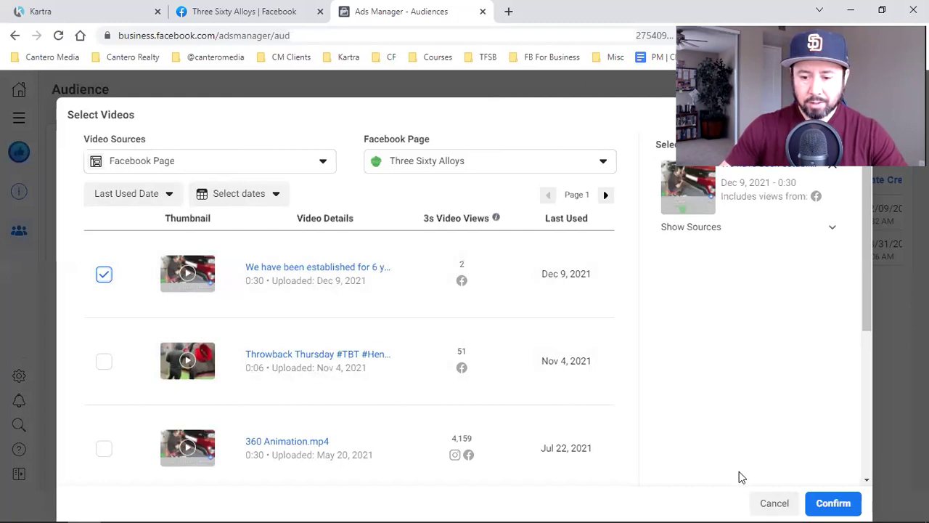
{"action": "left_click", "coordinate": [826, 506]}
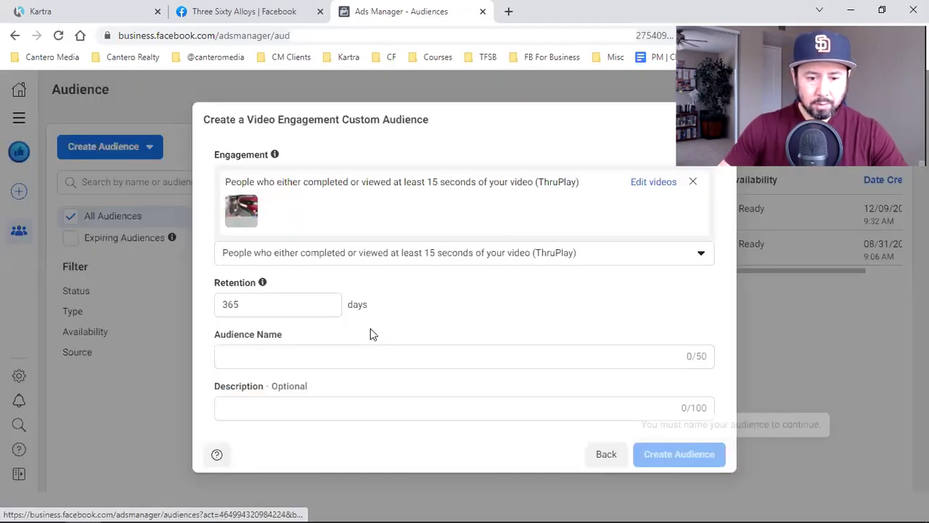
Step: Set the audience retention to 90 days and enter "6 years carrying out repairs" as the audience name
{"action": "double_click", "coordinate": [294, 310]}
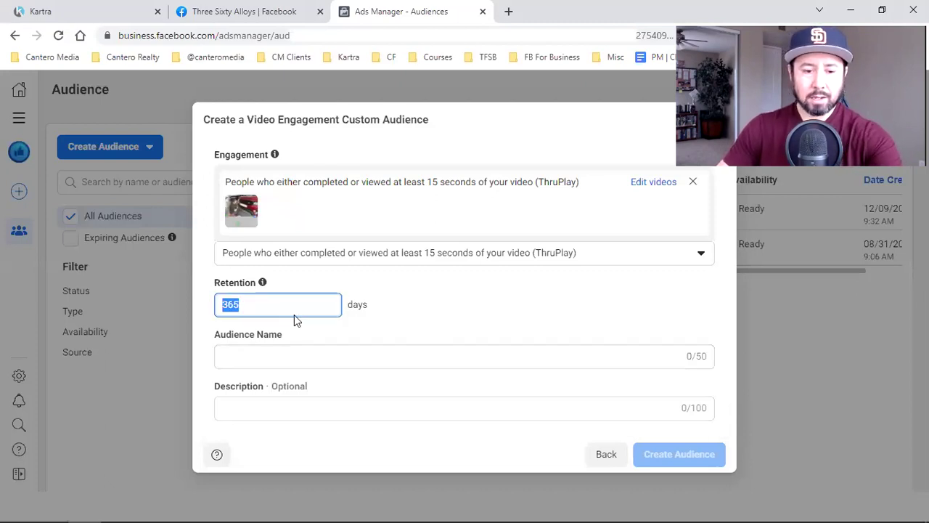
{"action": "type", "text": "90"}
{"action": "left_click", "coordinate": [293, 355]}
{"action": "type", "text": "6 years carrying out repairs"}
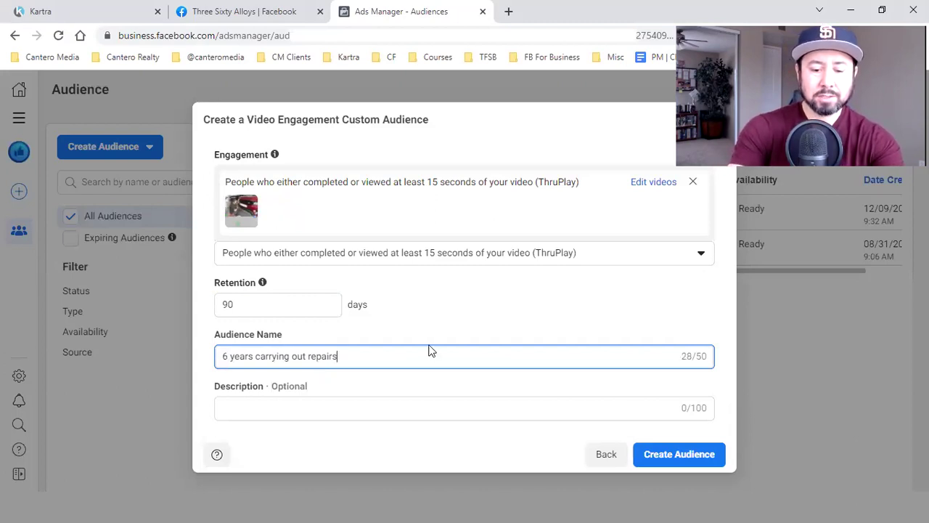
{"action": "type", "text": "(V"}
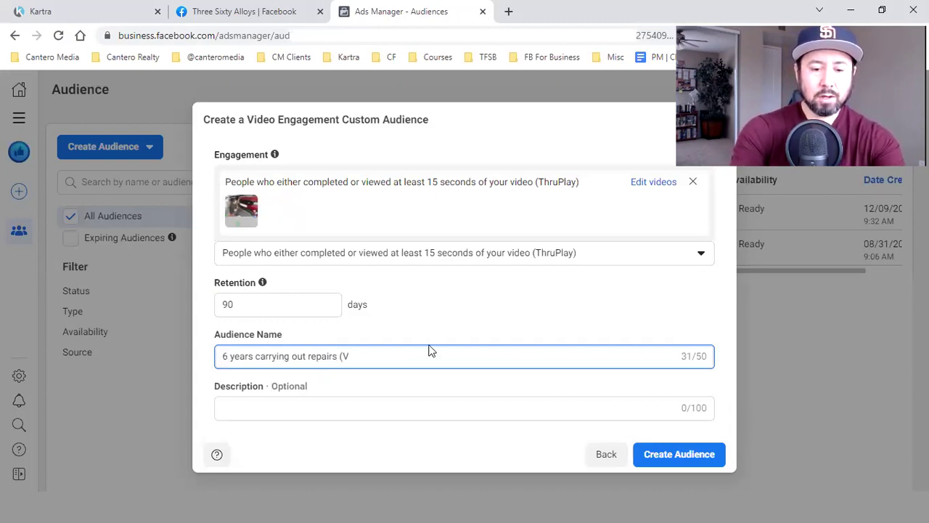
{"action": "key", "text": "BackSpace"}
{"action": "key", "text": "BackSpace"}
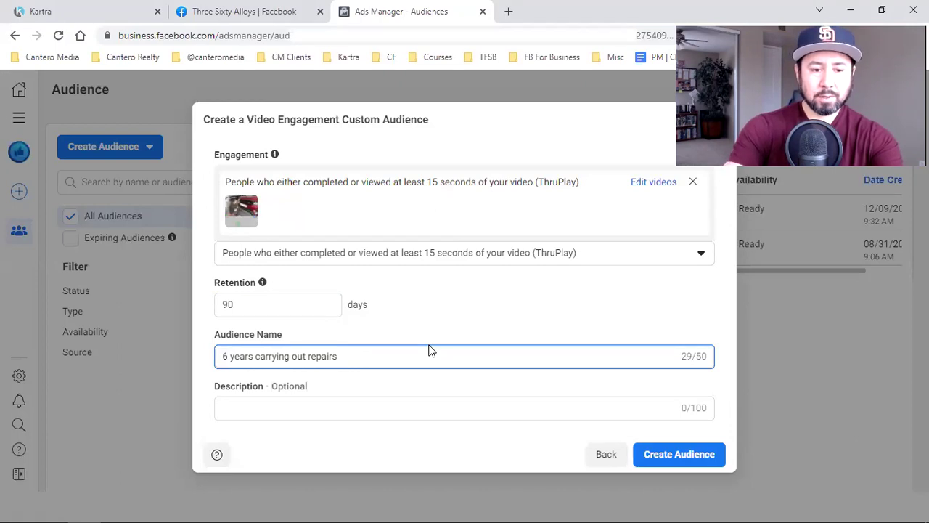
Step: Extend the audience name to "VIDEO | 6 years carrying out repairs (15 sec)", create the audience and finish the setup
{"action": "key", "text": "ctrl+Left"}
{"action": "key", "text": "ctrl+Left"}
{"action": "key", "text": "ctrl+Left"}
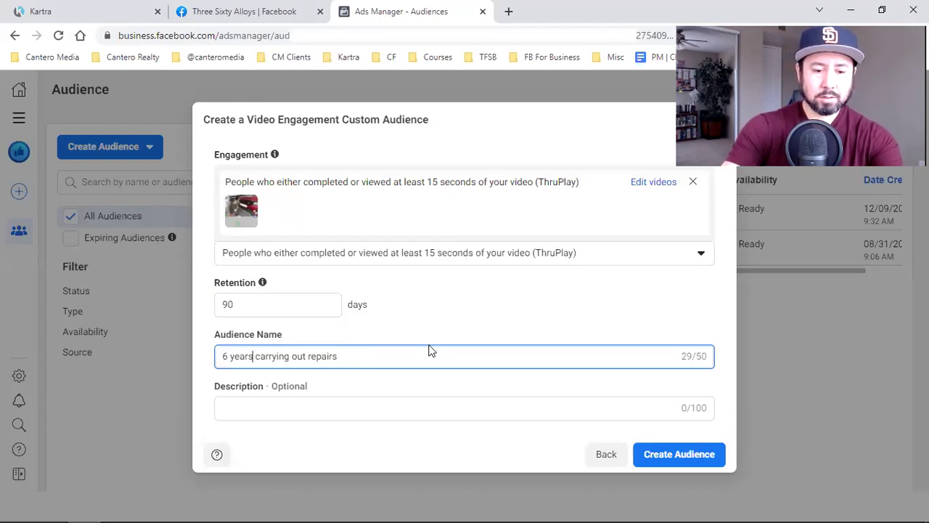
{"action": "type", "text": "VIDEO |"}
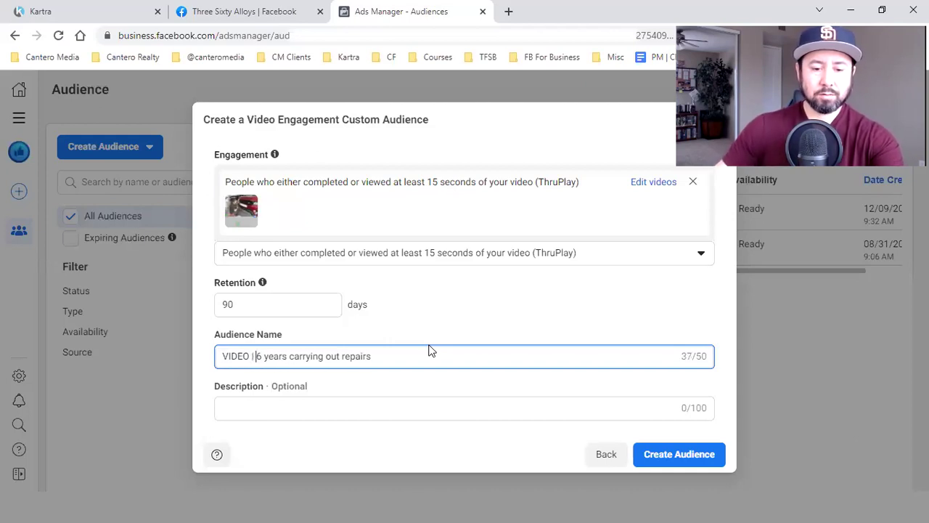
{"action": "left_click", "coordinate": [432, 355]}
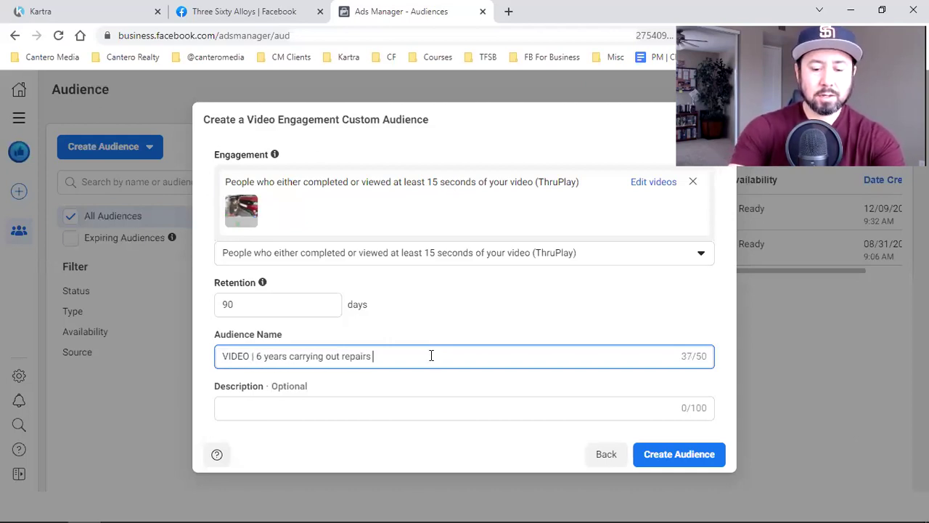
{"action": "type", "text": "(15 sec)"}
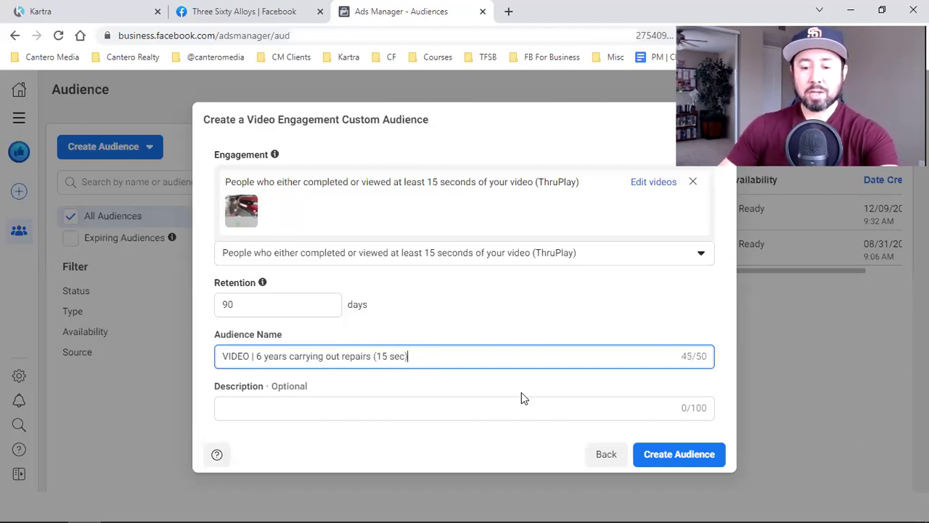
{"action": "left_click", "coordinate": [658, 453]}
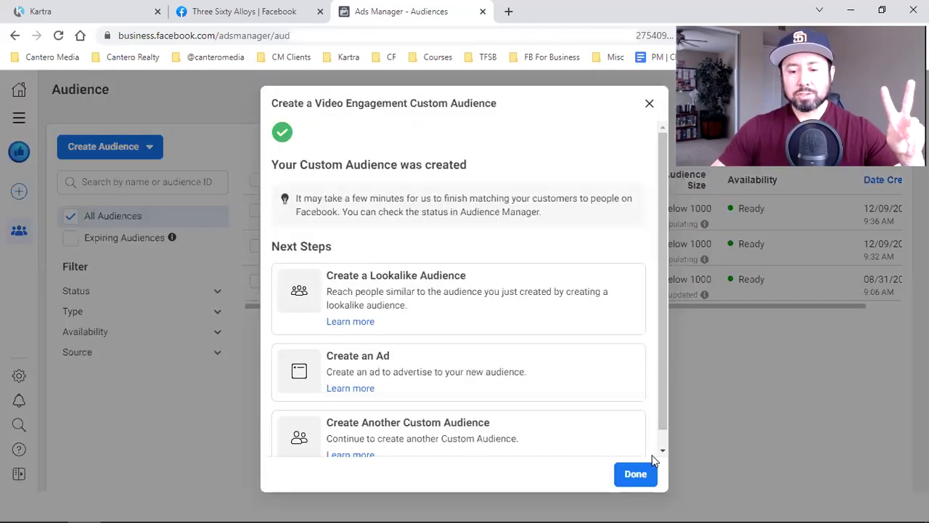
{"action": "left_click", "coordinate": [645, 479]}
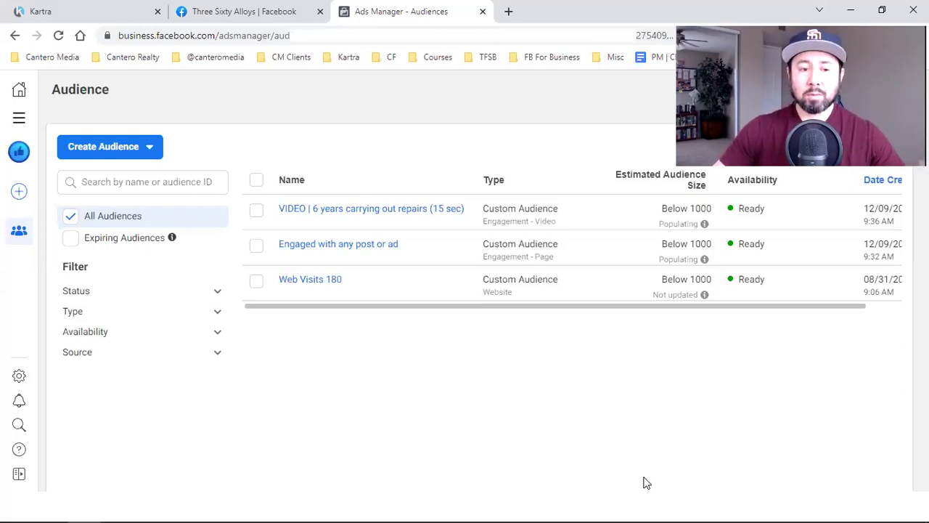
Step: Check where Audiences is found among all tools and review the details of the listed custom audiences, including Web Visits 180
{"action": "left_click", "coordinate": [19, 117]}
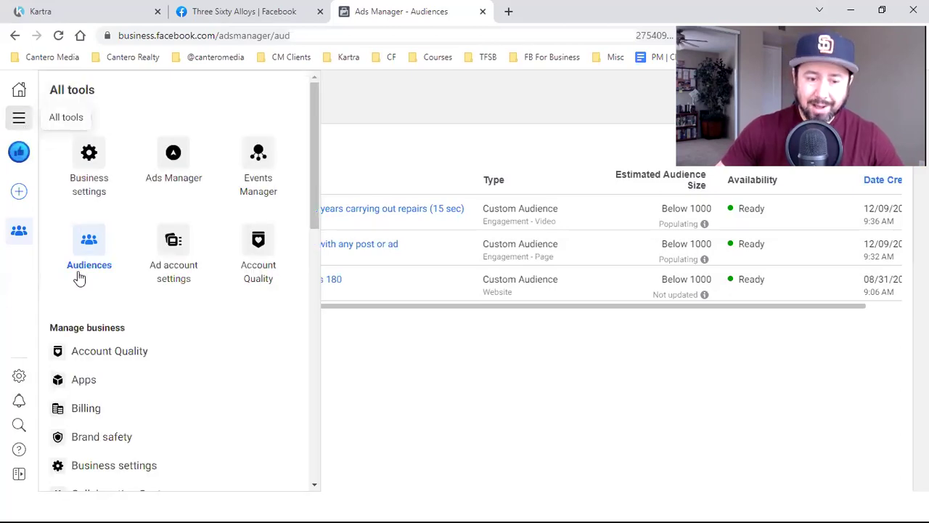
{"action": "left_click", "coordinate": [379, 352]}
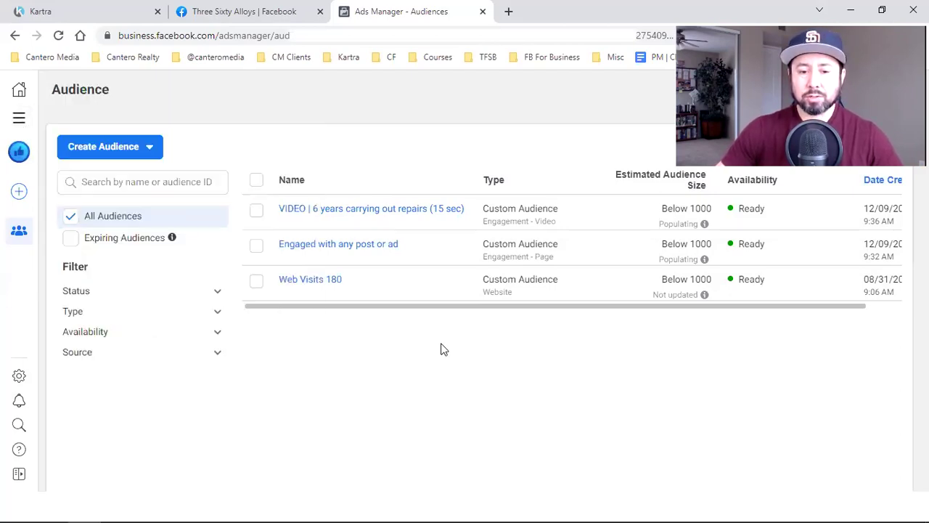
{"action": "mouse_move", "coordinate": [347, 252]}
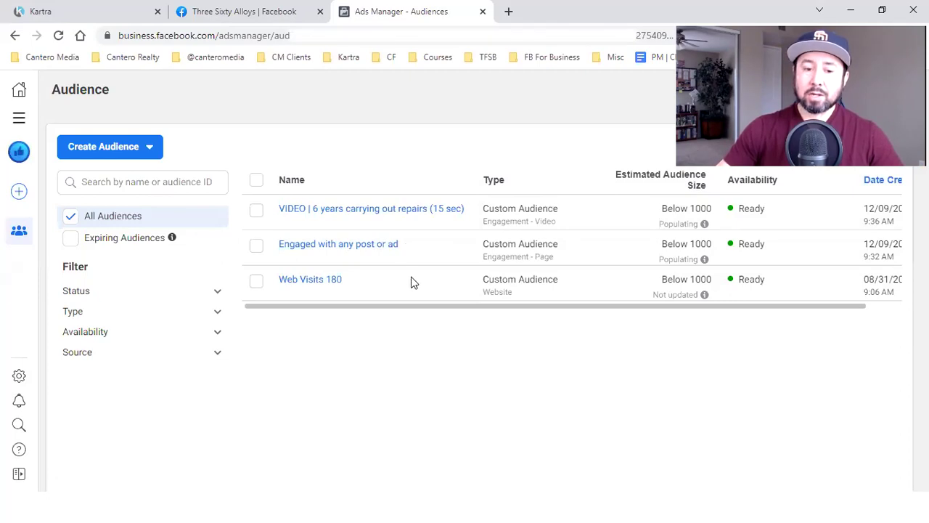
{"action": "mouse_move", "coordinate": [293, 285]}
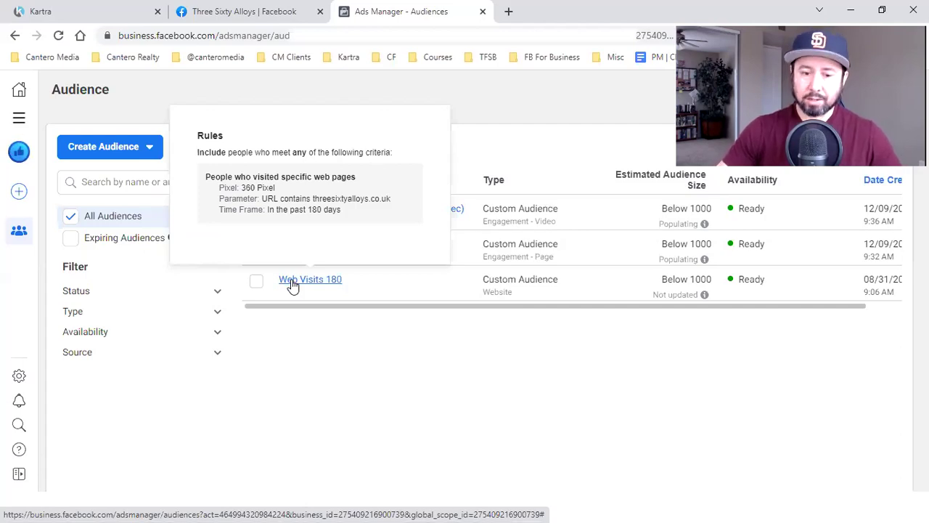
{"action": "mouse_move", "coordinate": [435, 222]}
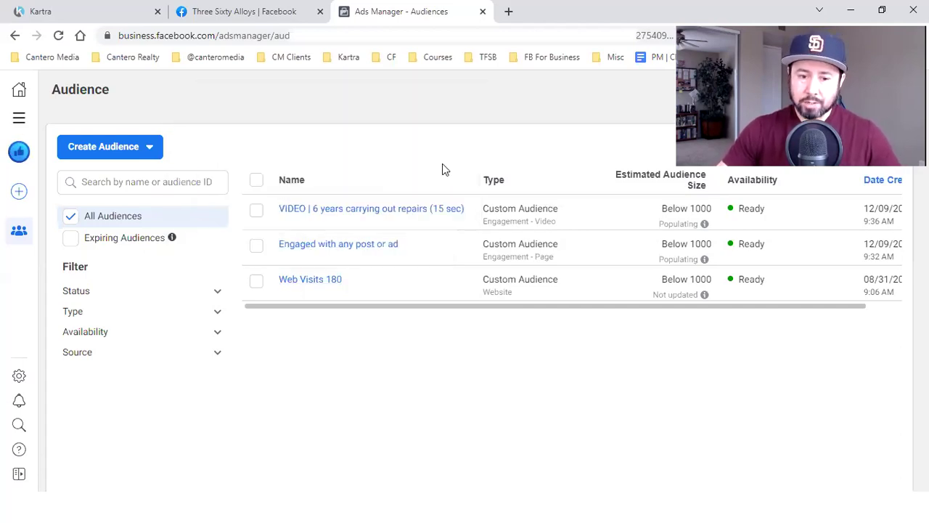
{"action": "mouse_move", "coordinate": [392, 210]}
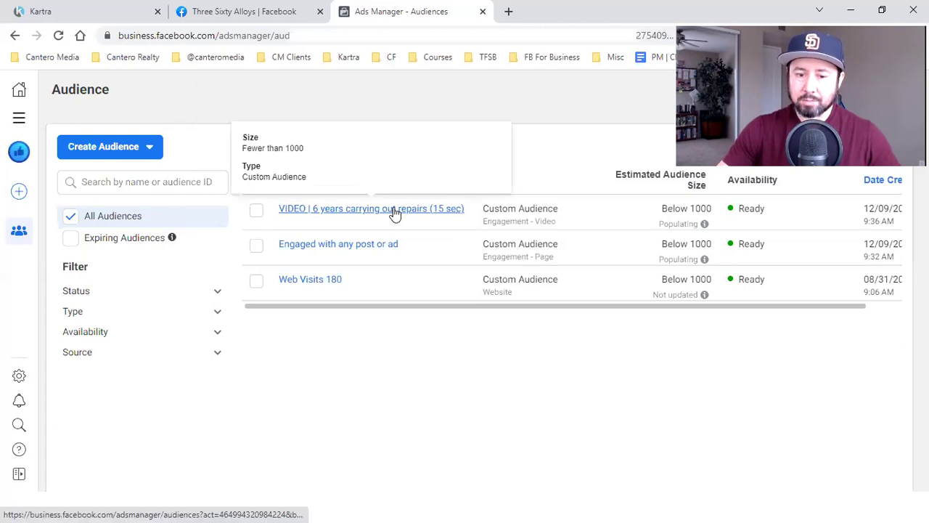